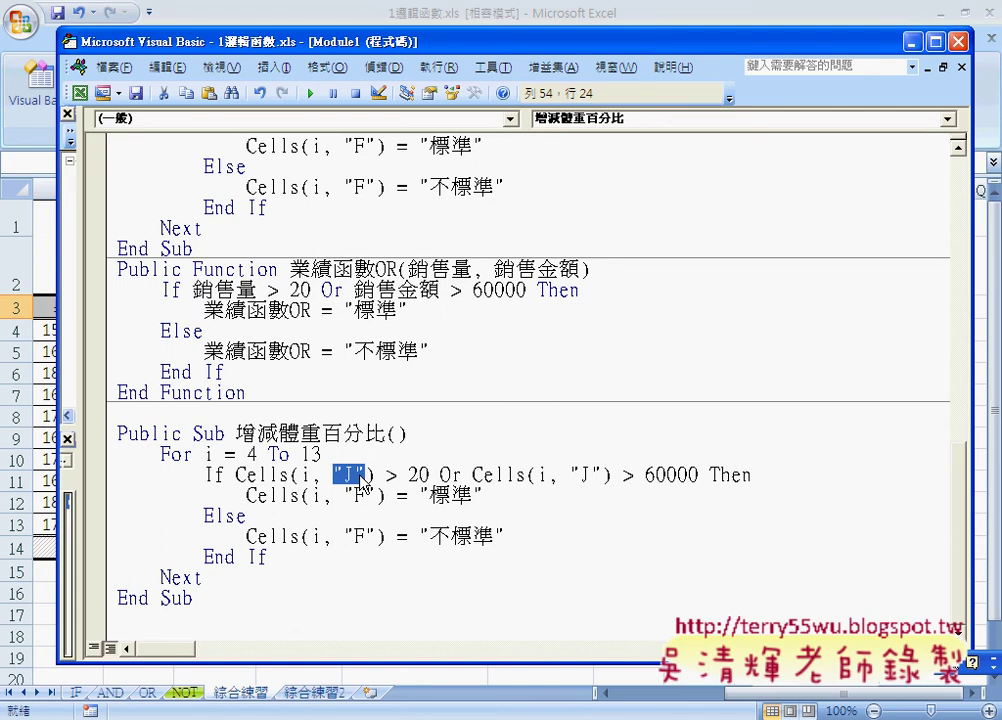
Try column number 10 in the If line, then restore Cells(i, "J") in the first condition.
type("1")
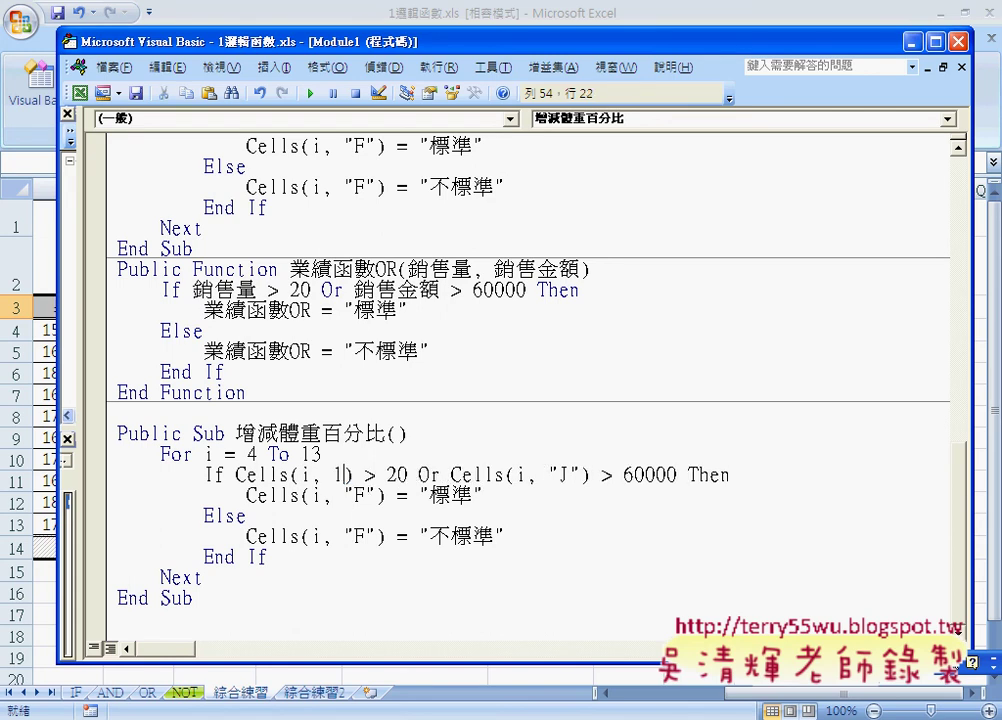
type("0")
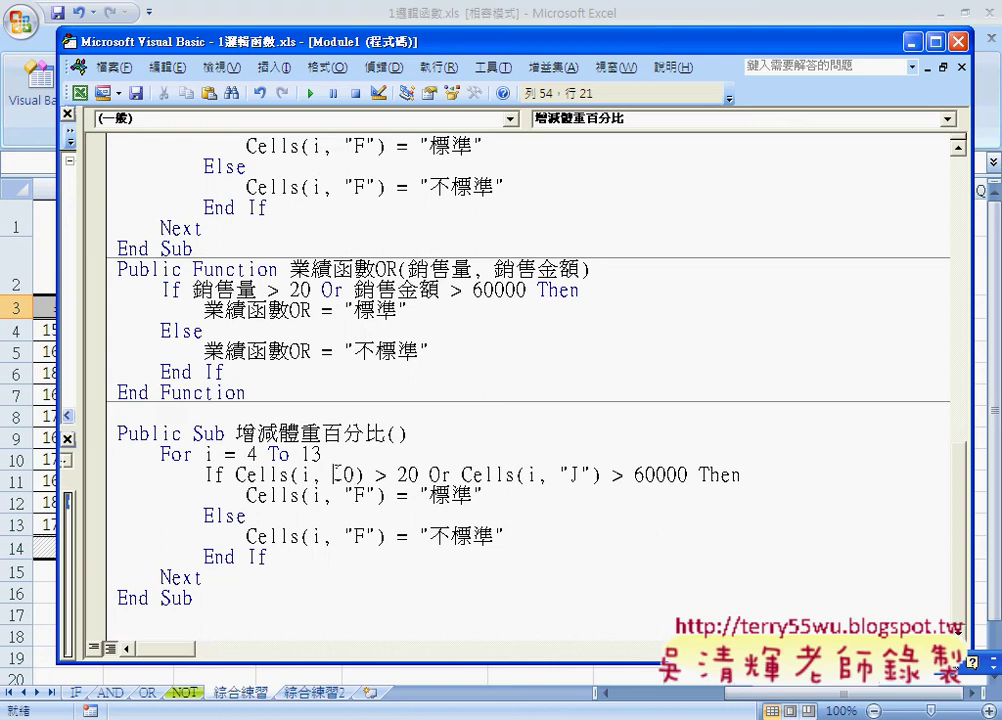
double_click(344, 475)
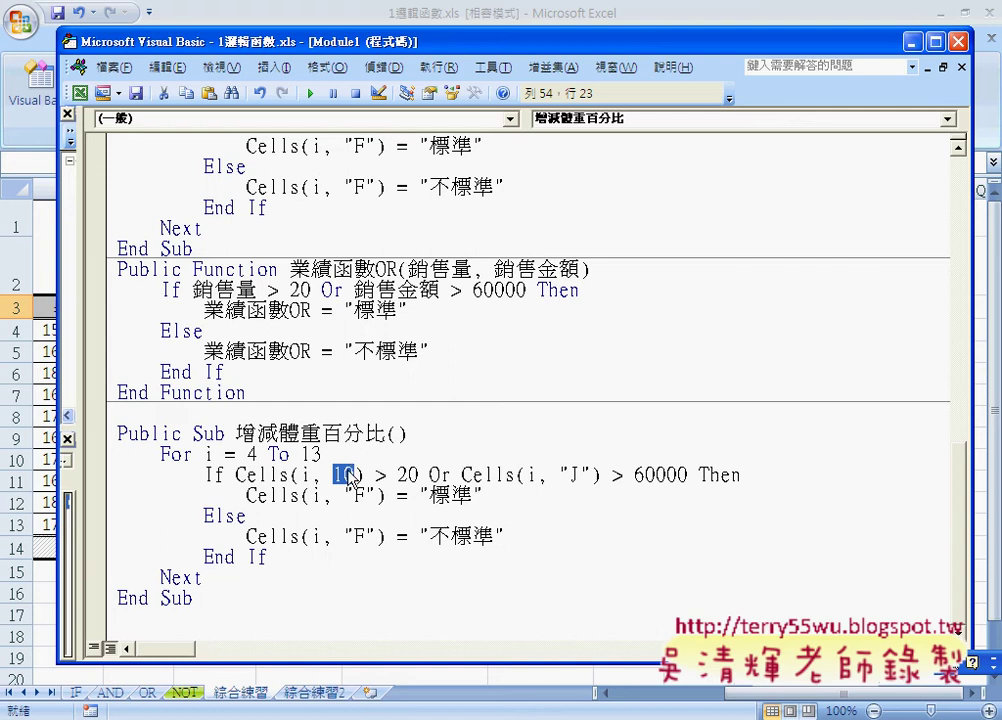
double_click(305, 475)
double_click(342, 475)
type("\"J\"")
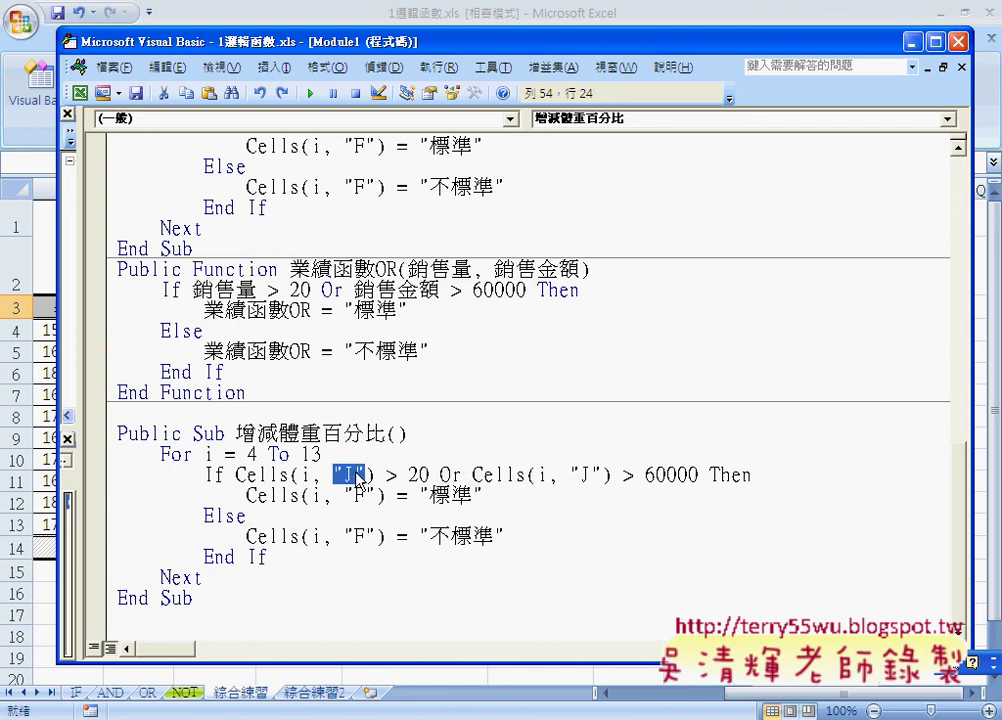
double_click(419, 474)
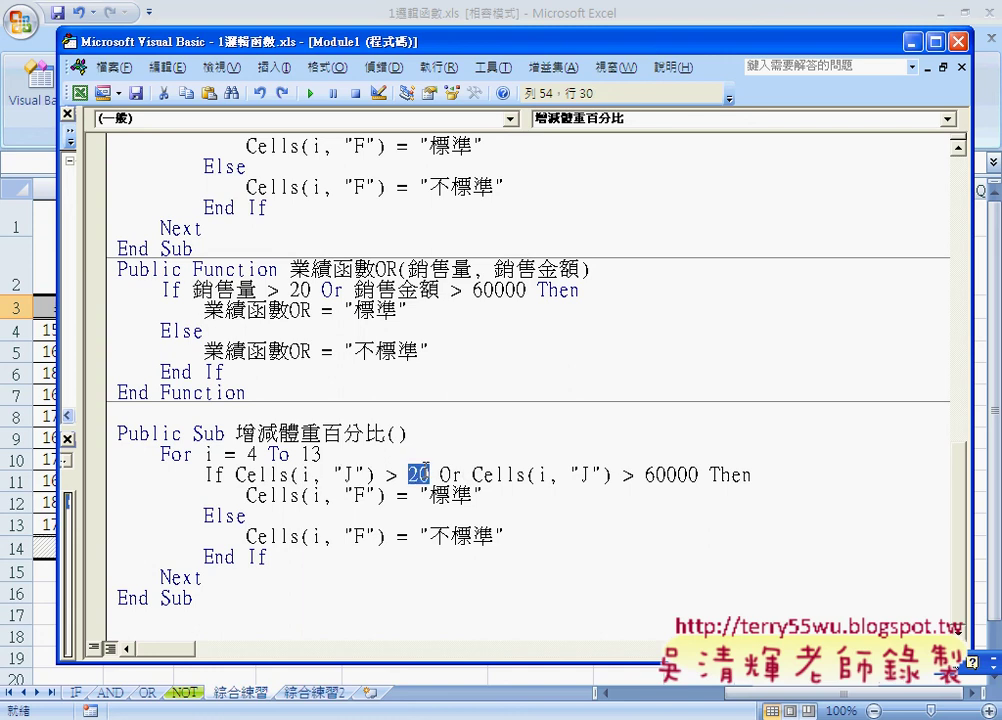
Change the If condition to > 0.05 Or < -0.05, replacing the 20 and 60000 thresholds.
type("0.0")
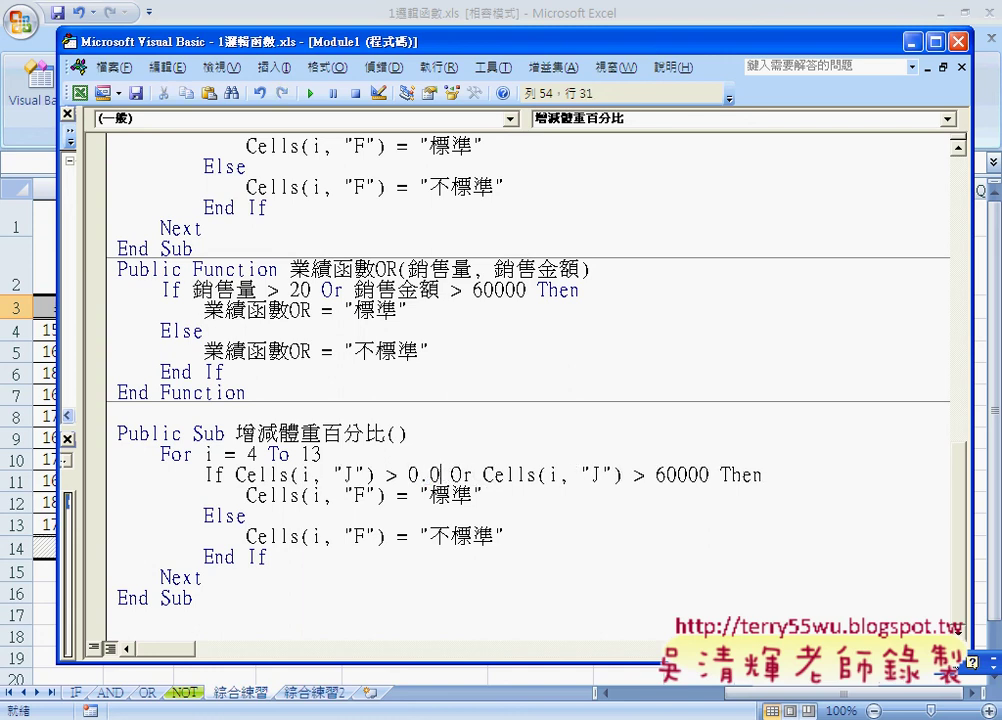
type("5")
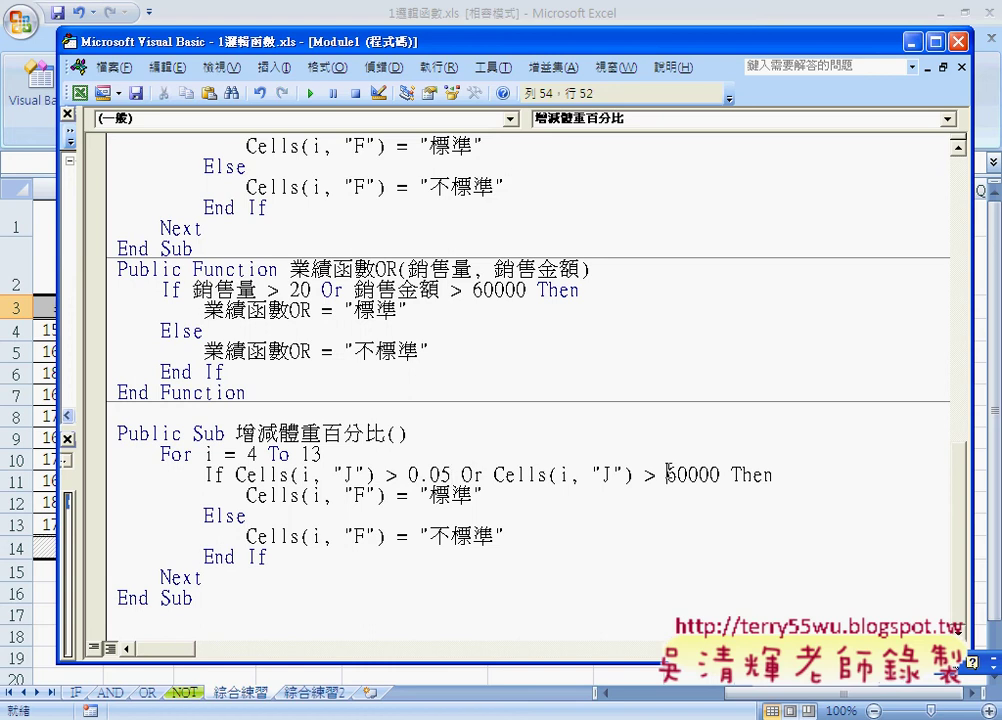
left_click_drag(664, 474, 719, 474)
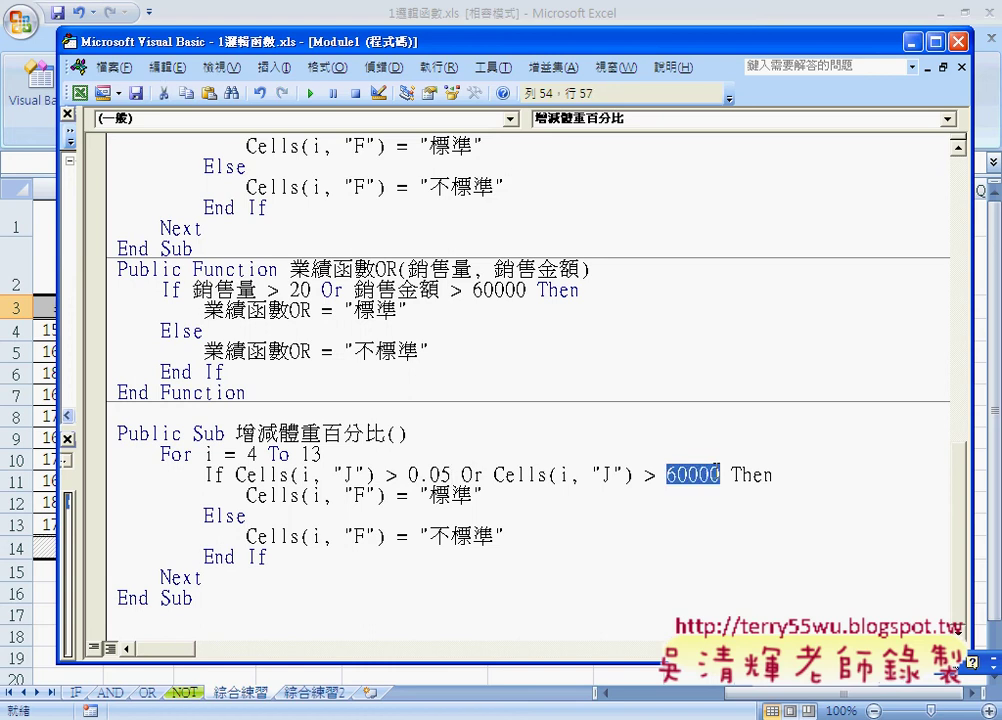
type("-0.0")
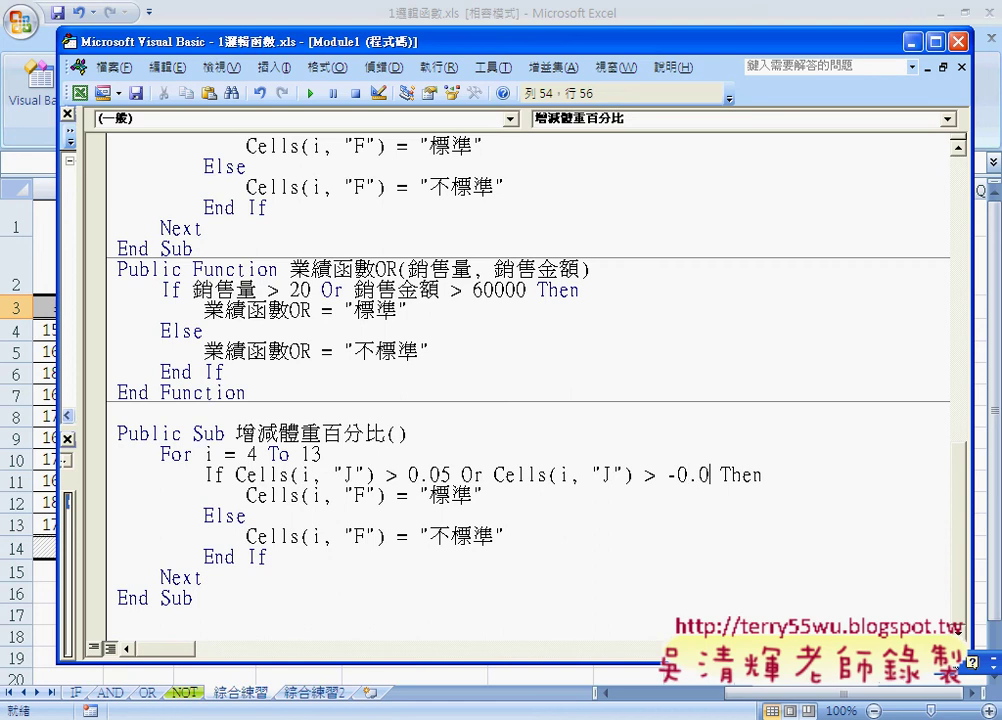
type("5")
key("Left")
key("Left")
key("Left")
key("Left")
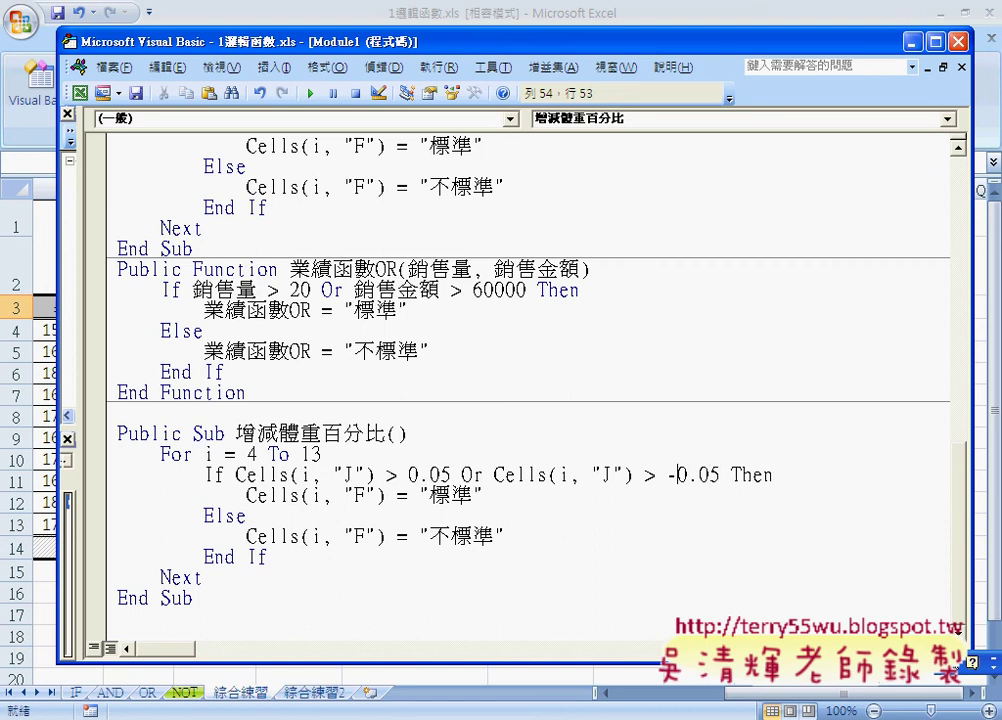
key("Left")
key("Left")
key("Left")
key("Delete")
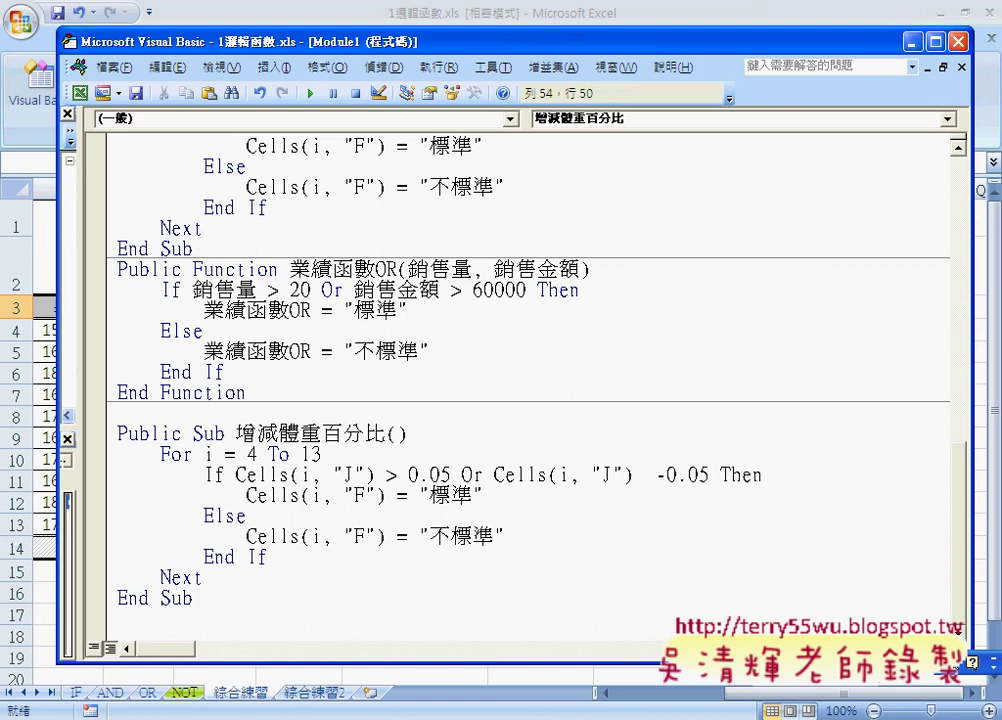
type("<")
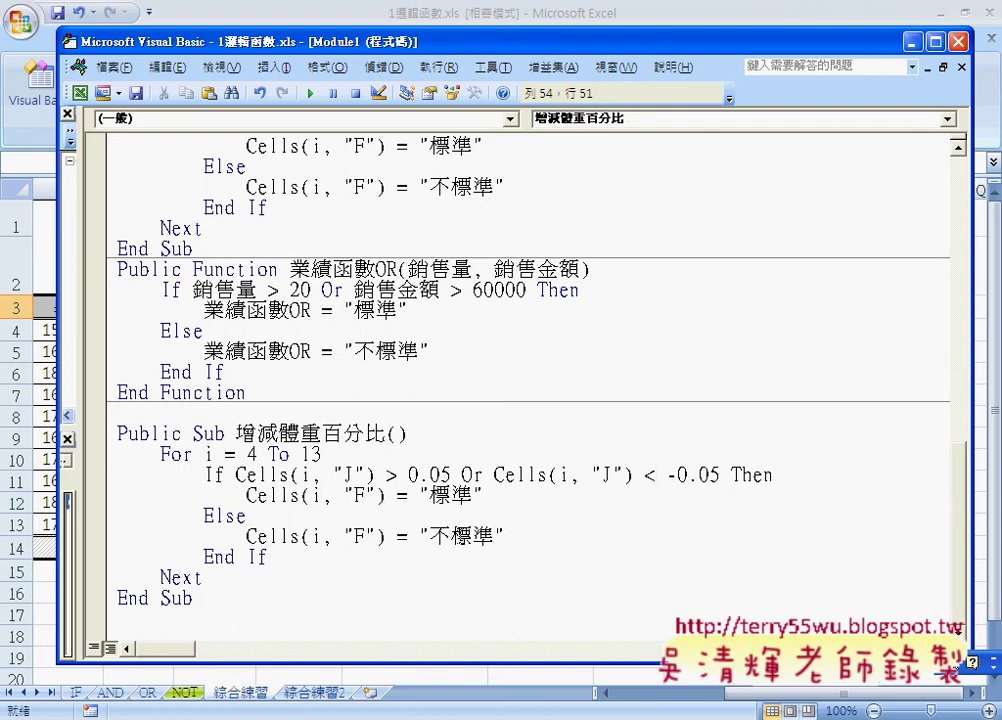
mouse_move(452, 536)
left_mouse_down()
mouse_move(441, 513)
mouse_move(430, 537)
mouse_move(436, 500)
left_mouse_up()
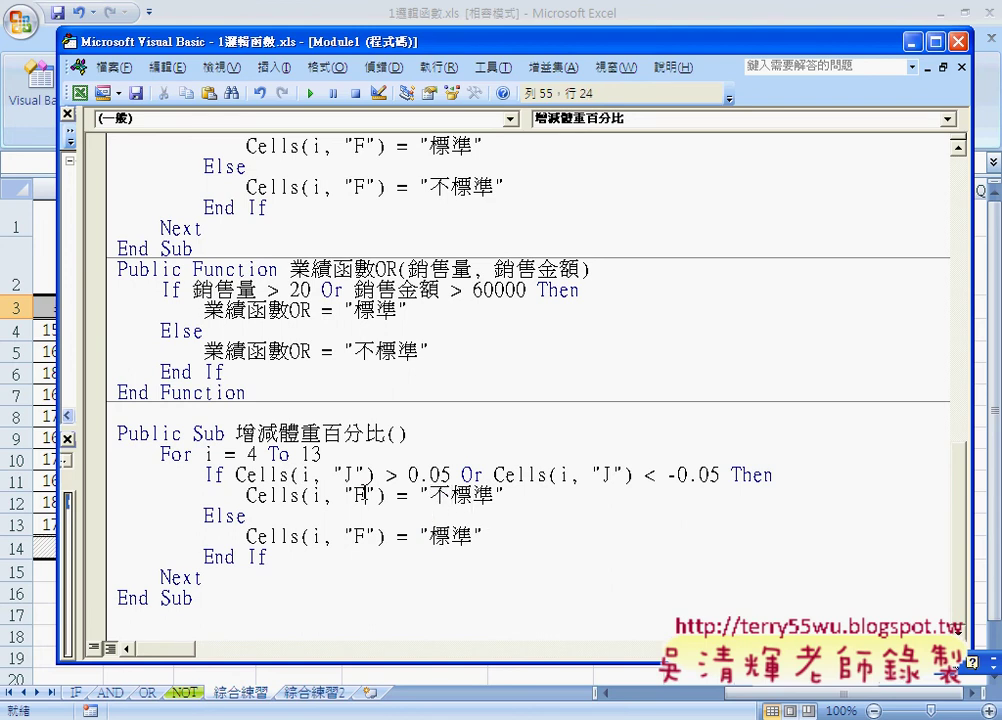
Change both result lines from Cells(i, "F") to Cells(i, "L").
double_click(362, 494)
type("L")
key("Down")
key("Down")
key("BackSpace")
type("L")
left_click(195, 270)
Select the 業績函數OR function name and the OR in its return line, then move the editor aside.
left_click_drag(195, 270, 398, 270)
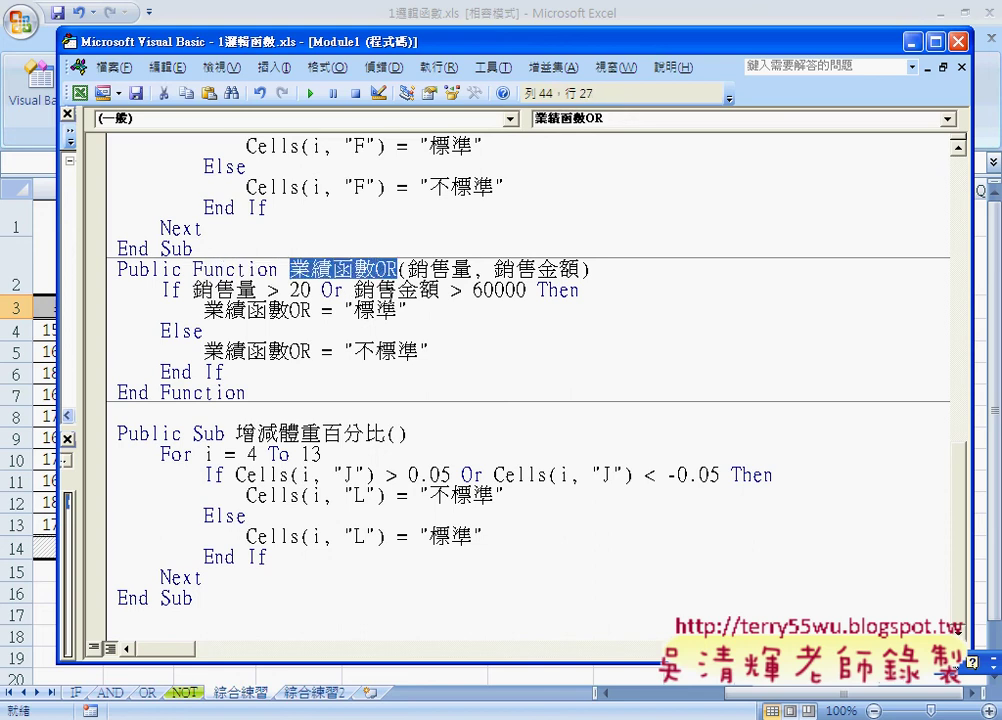
left_click_drag(204, 310, 312, 310)
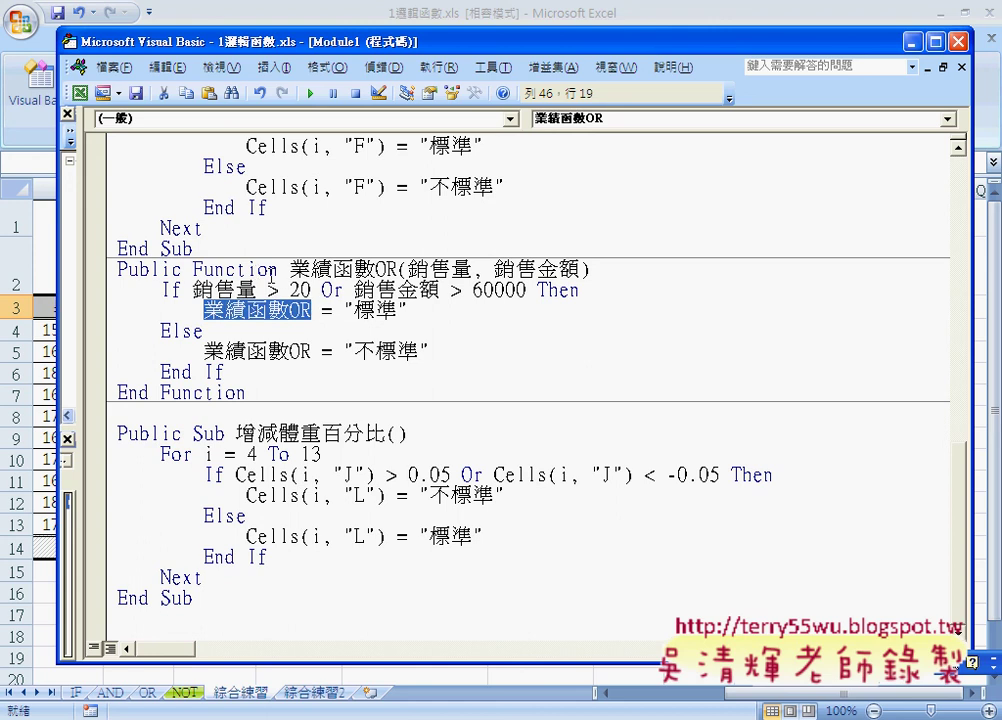
left_click_drag(290, 310, 312, 310)
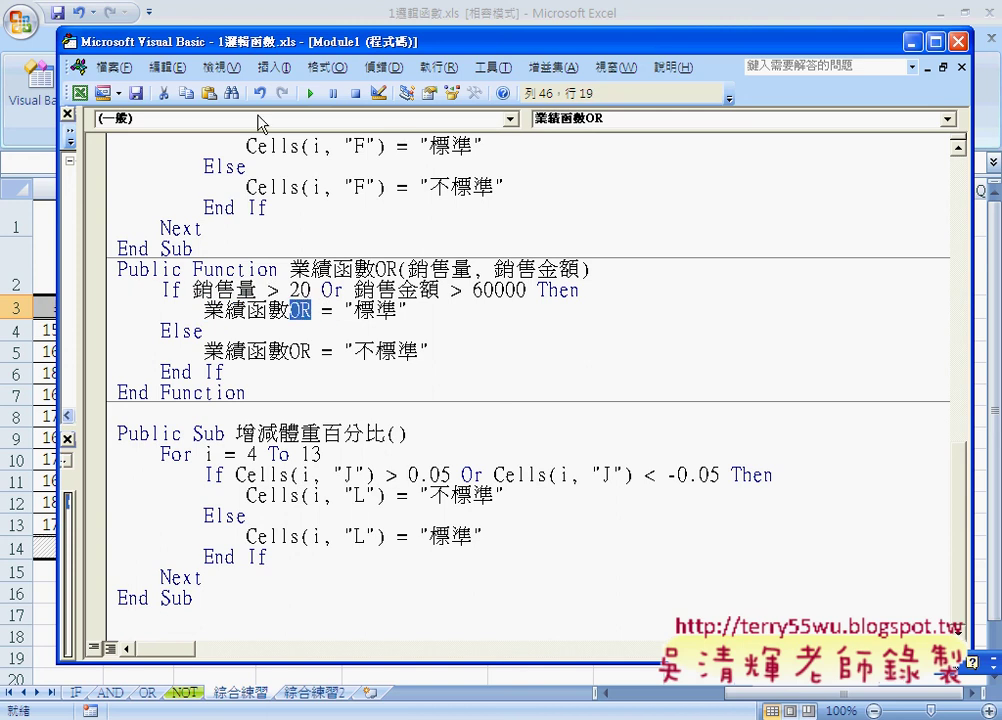
left_click_drag(256, 48, 360, 48)
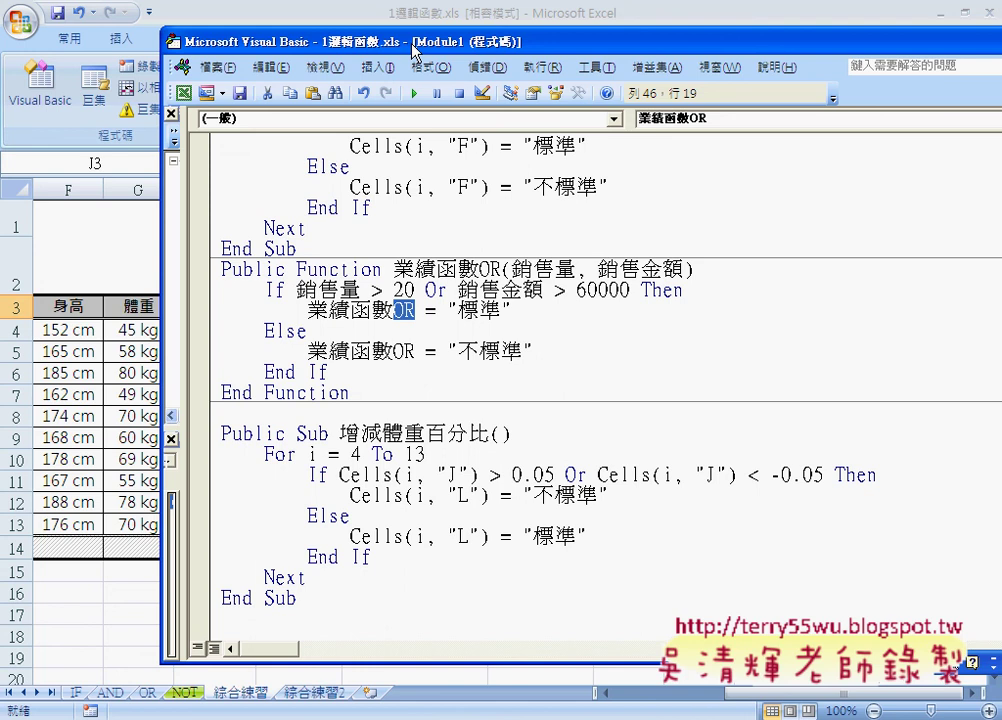
Shift the editor aside to view the 備註 results and columns L–M, then bring the editor back.
left_click_drag(411, 43, 775, 65)
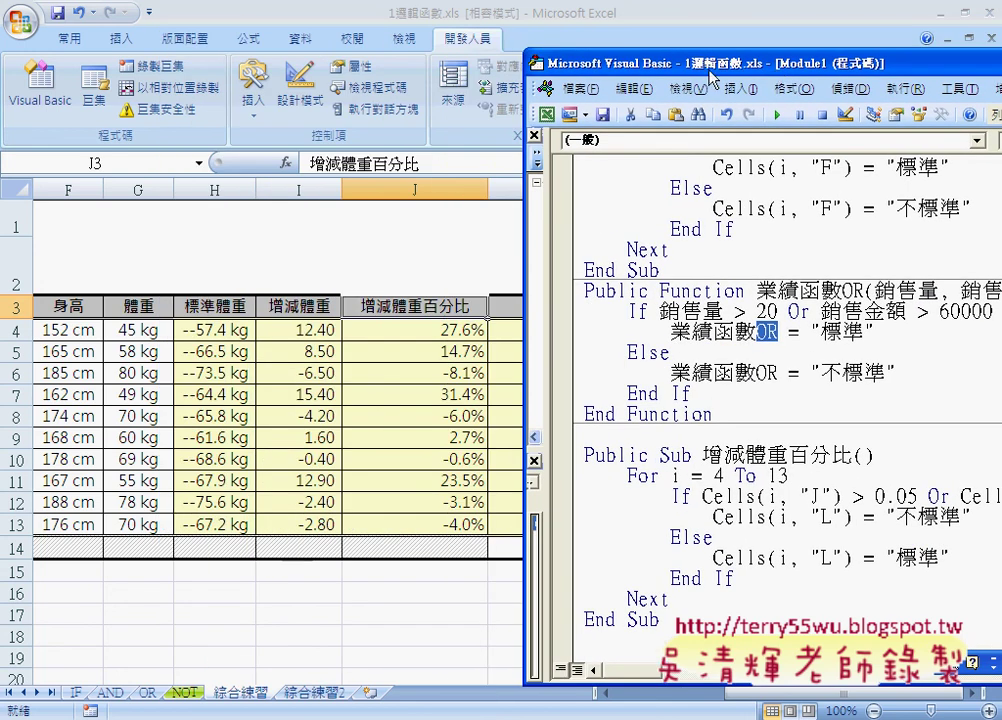
left_click_drag(708, 70, 790, 47)
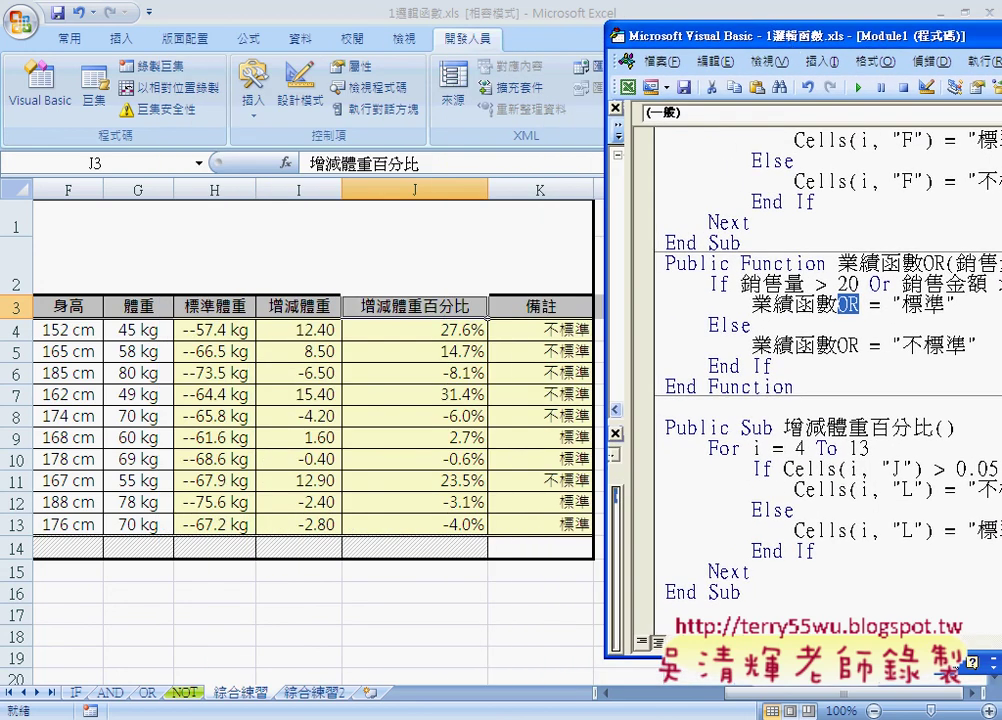
left_click(972, 700)
left_click(972, 700)
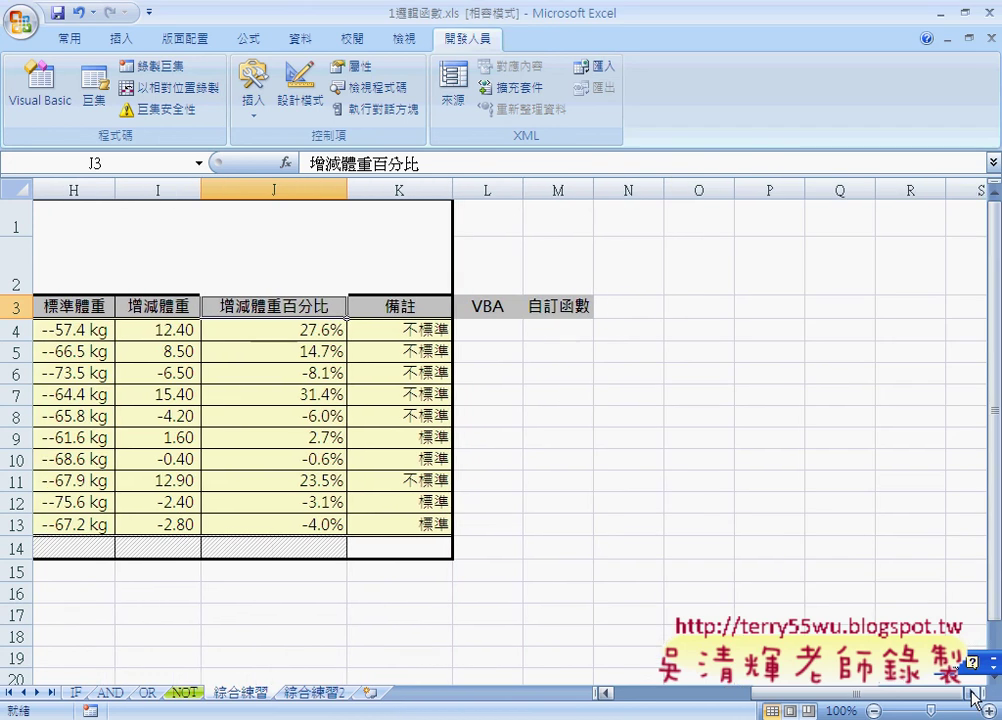
left_click(972, 700)
left_click(972, 700)
left_click(972, 700)
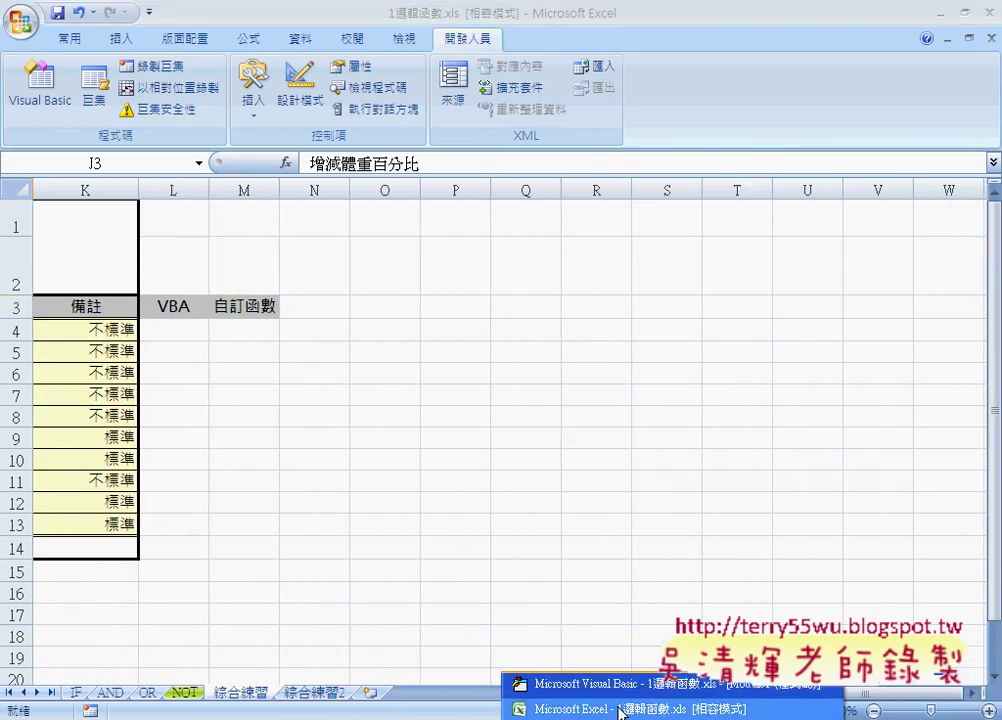
left_click(626, 676)
left_click_drag(737, 45, 384, 27)
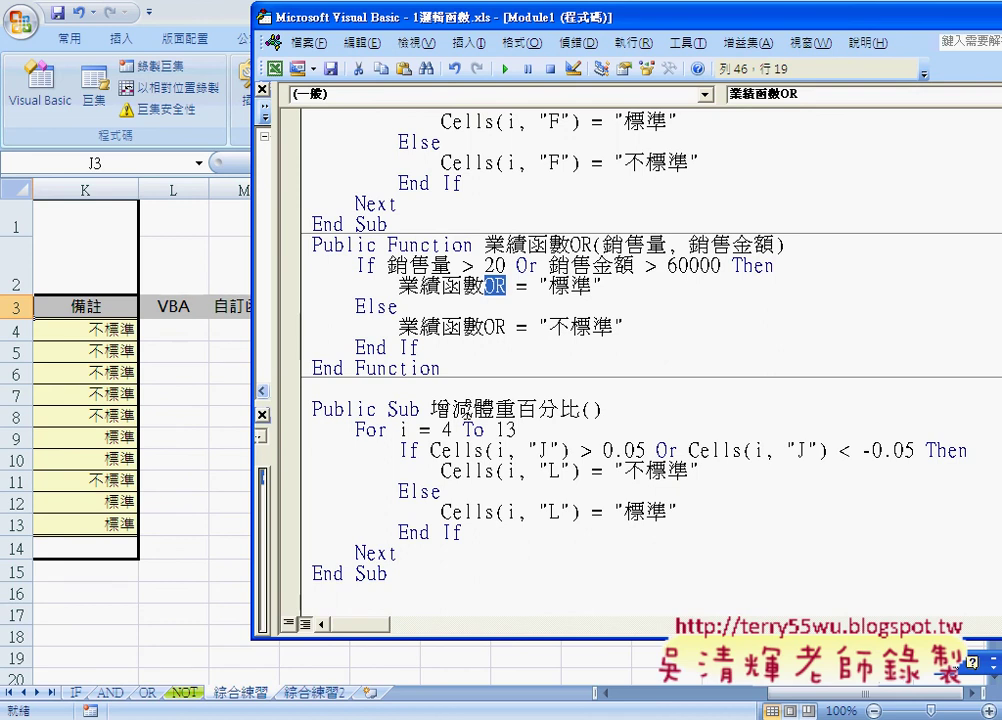
Step through 增減體重百分比 with F8, finish with F5, and select the L4:L13 results in Excel.
left_click(465, 436)
key("F8")
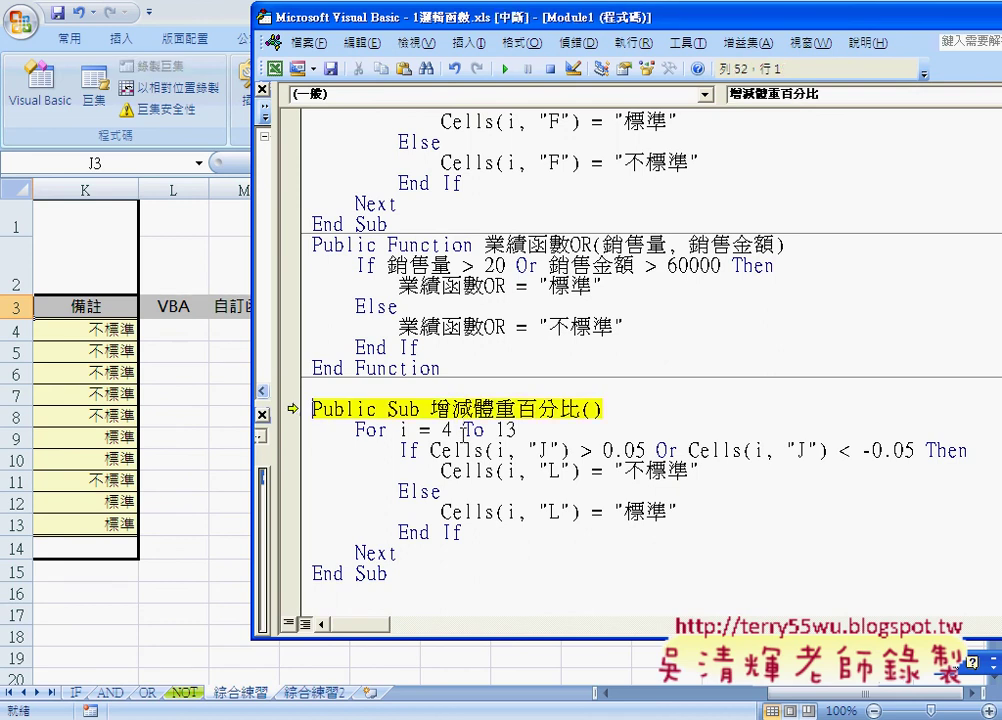
key("F8")
key("F8")
key("F8")
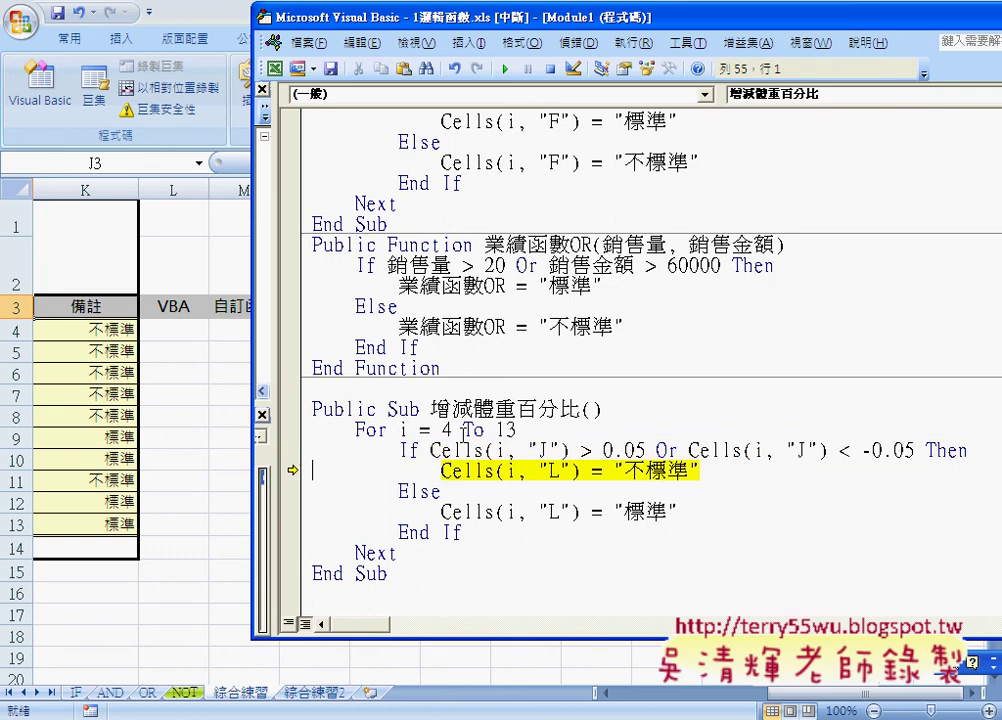
key("F8")
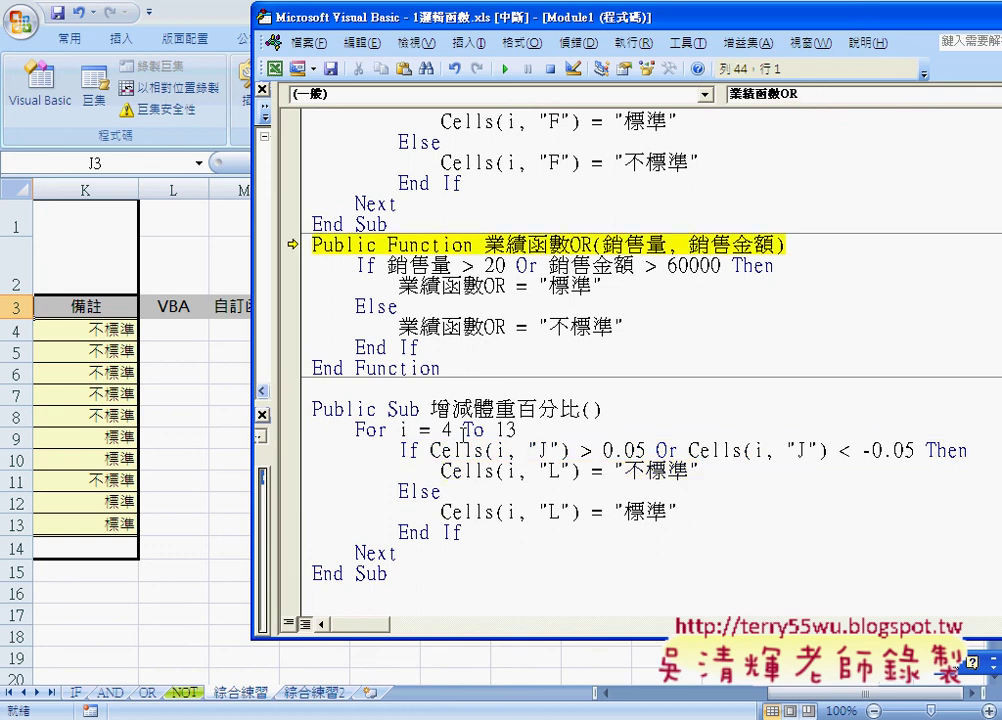
key("F8")
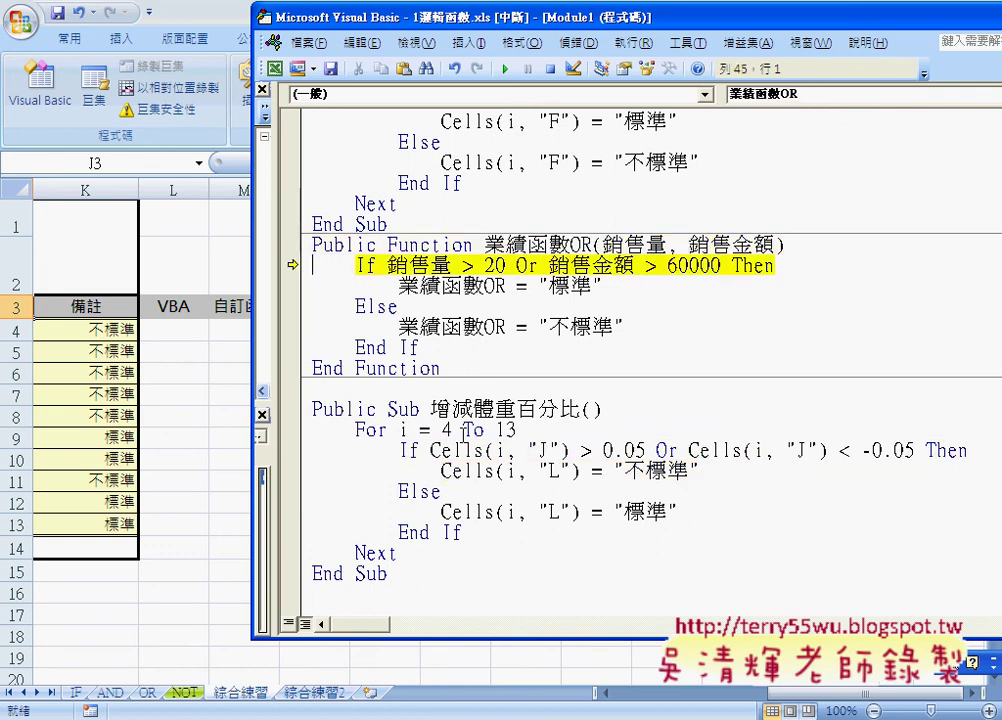
key("F8")
key("F8")
key("F8")
key("F8")
key("F8")
key("F8")
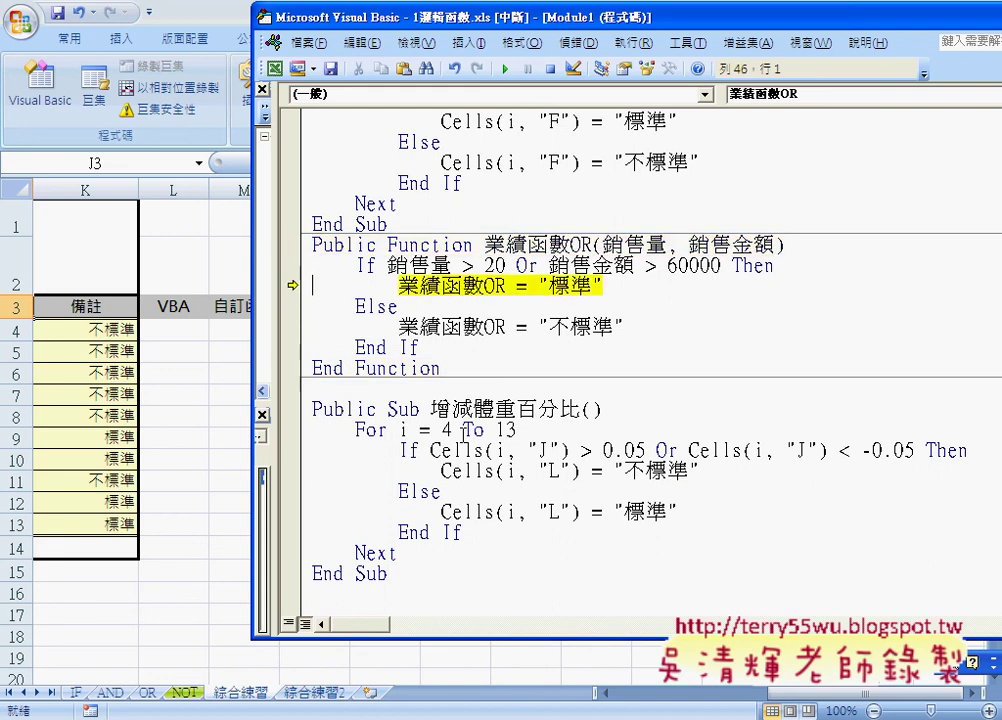
key("F8")
key("F8")
key("F8")
key("F8")
key("F8")
key("F8")
key("F8")
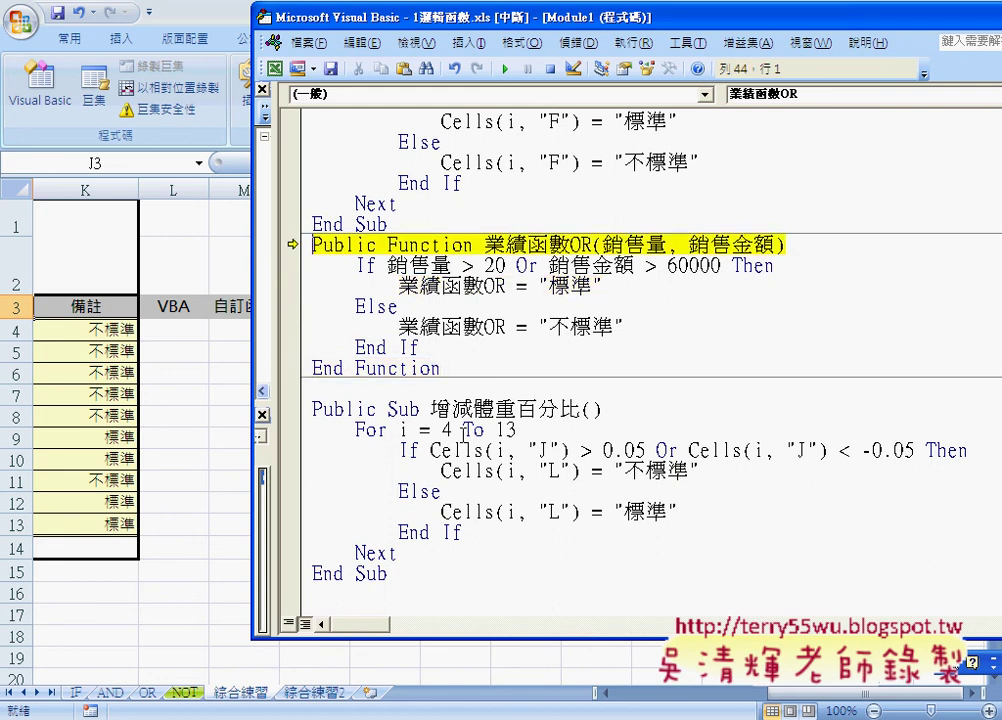
key("F8")
key("F8")
key("F8")
key("F8")
key("F8")
key("F8")
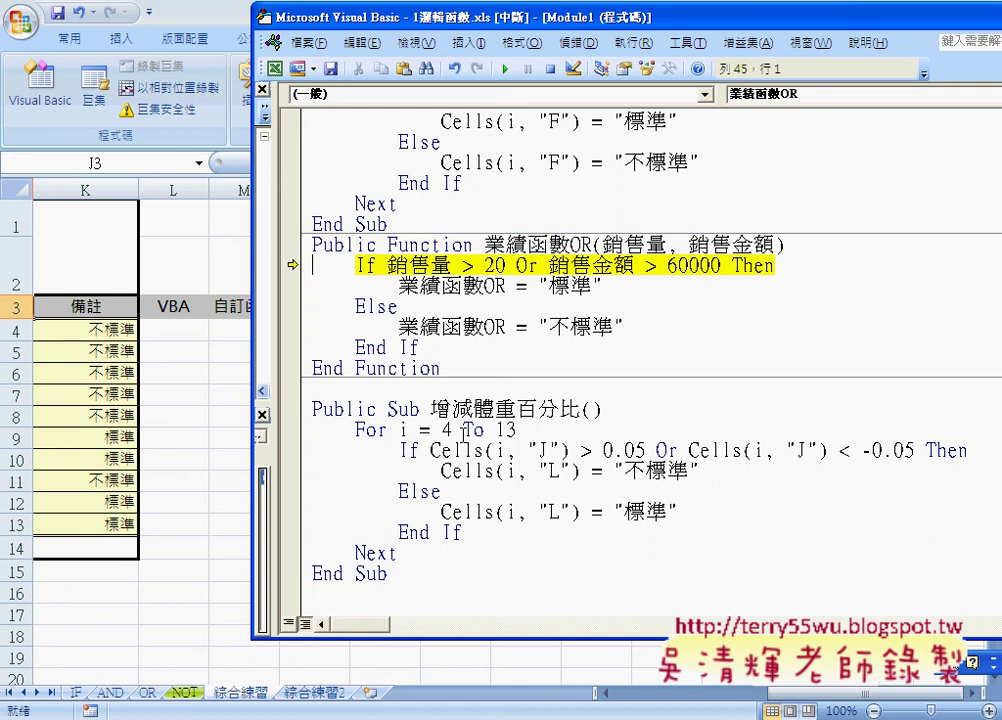
key("F8")
key("F8")
key("F8")
key("F8")
key("F8")
key("F8")
key("F8")
key("F8")
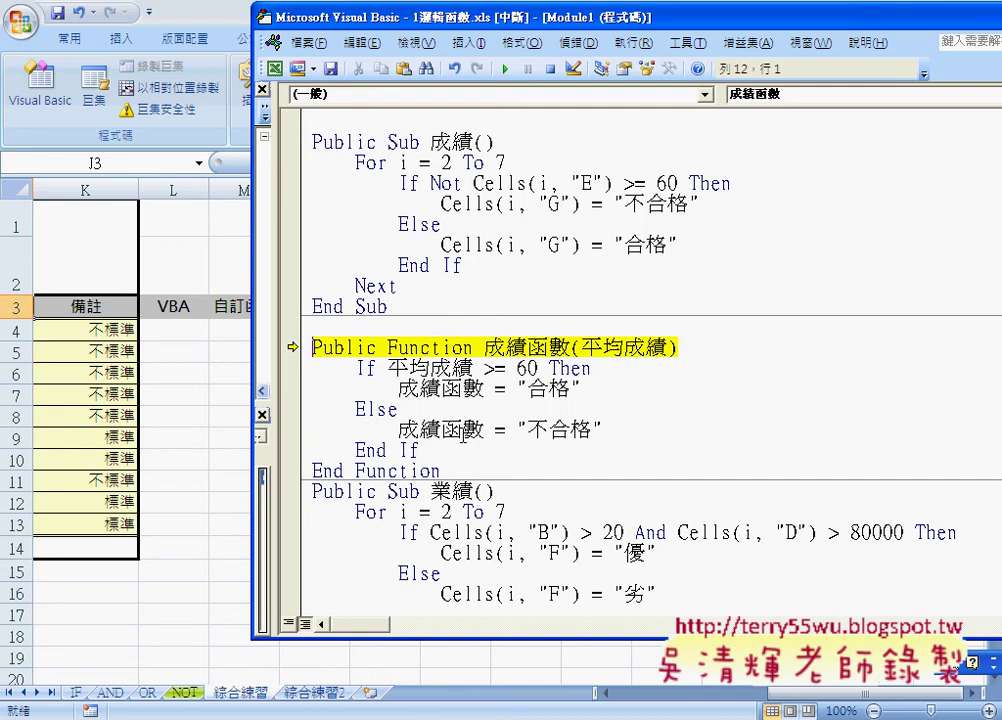
key("F5")
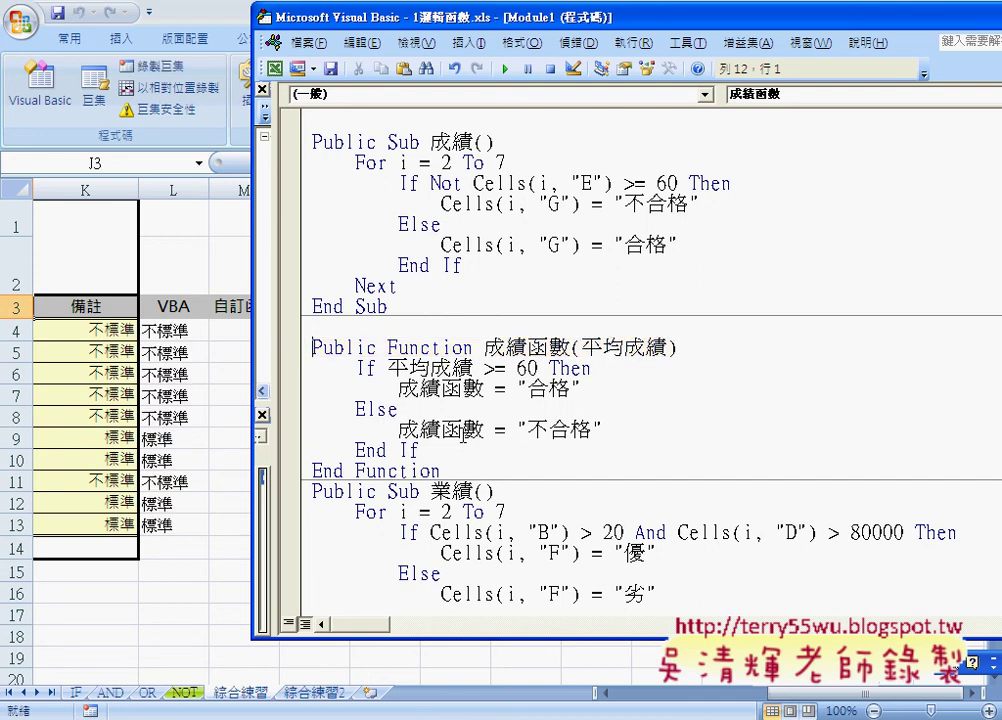
left_click_drag(170, 333, 180, 527)
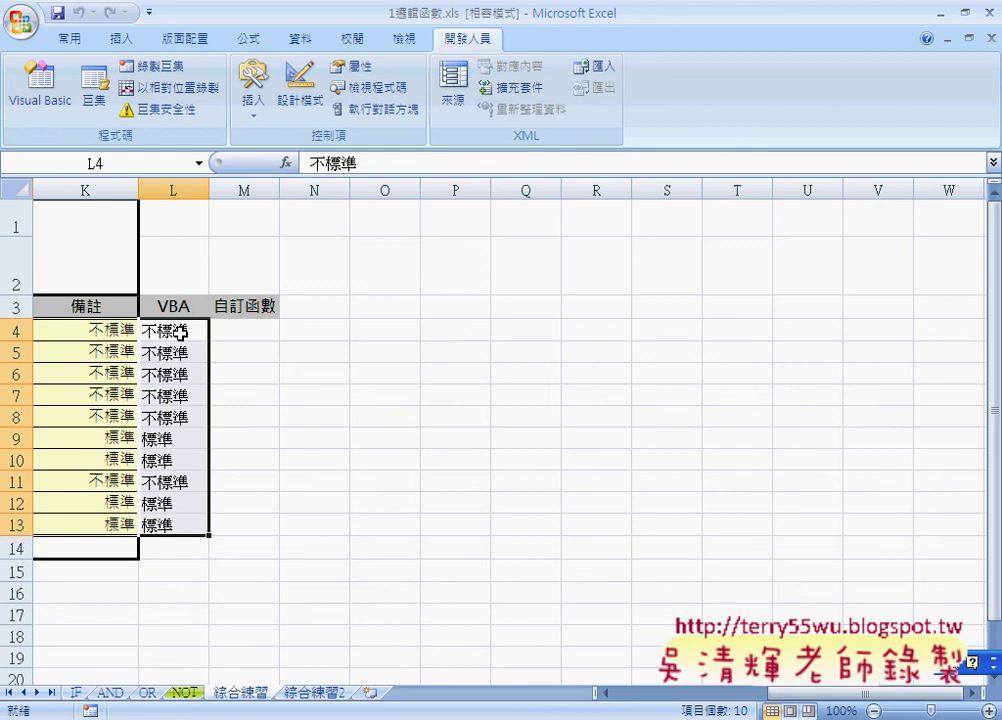
Widen column M to fit the 自訂函數 header and select the empty cells M4:M13.
left_click_drag(279, 189, 296, 189)
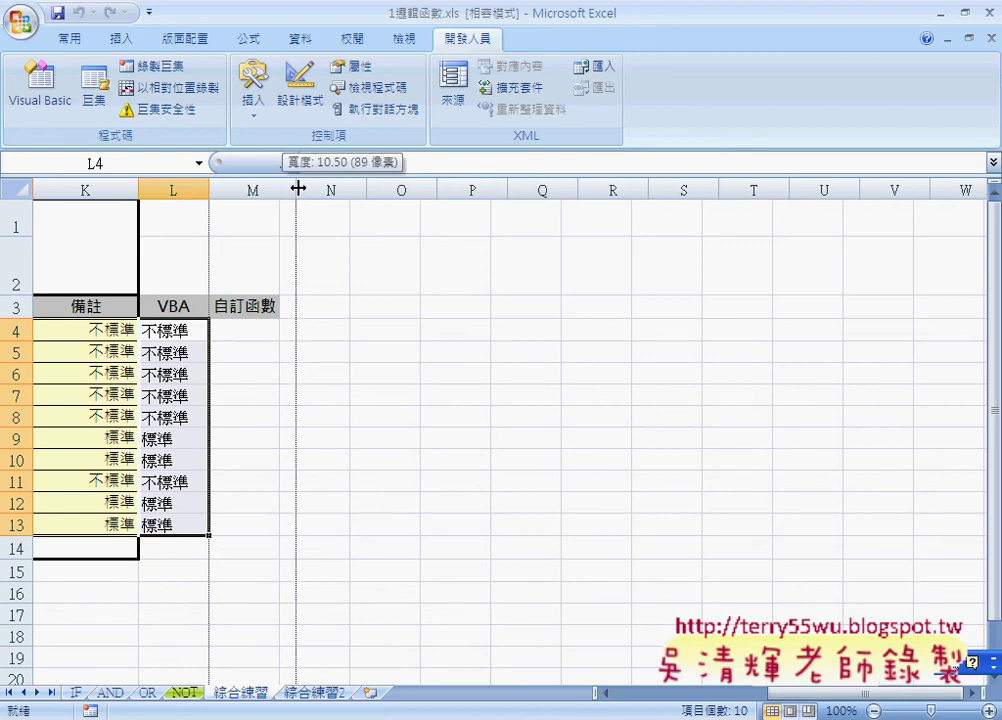
mouse_move(150, 329)
left_mouse_down()
mouse_move(176, 398)
mouse_move(174, 527)
left_mouse_up()
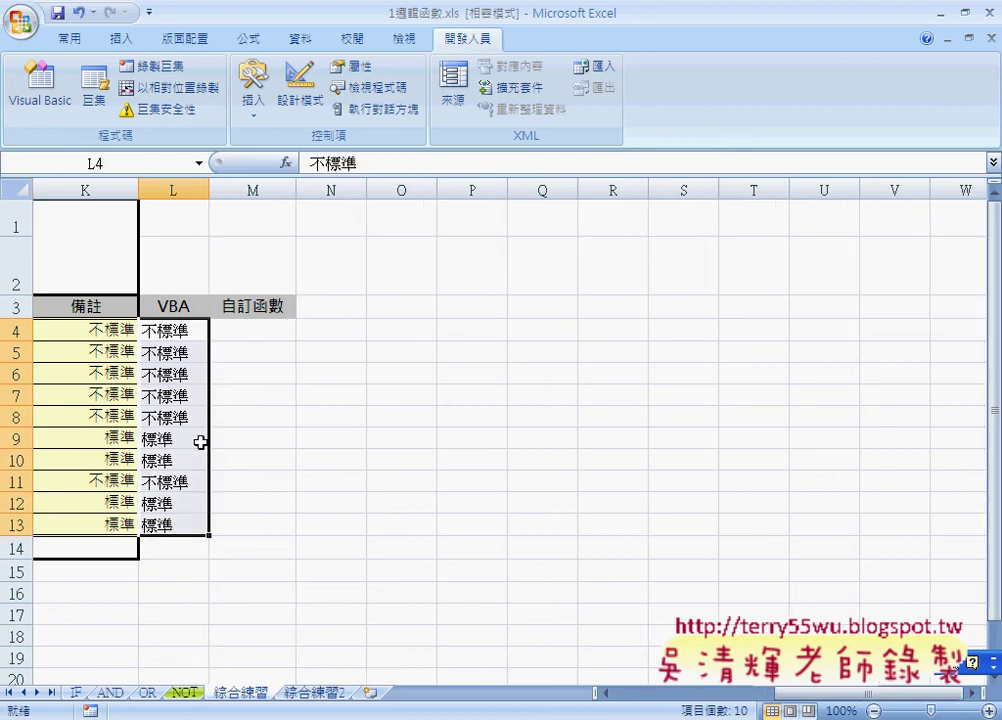
left_click_drag(258, 330, 256, 527)
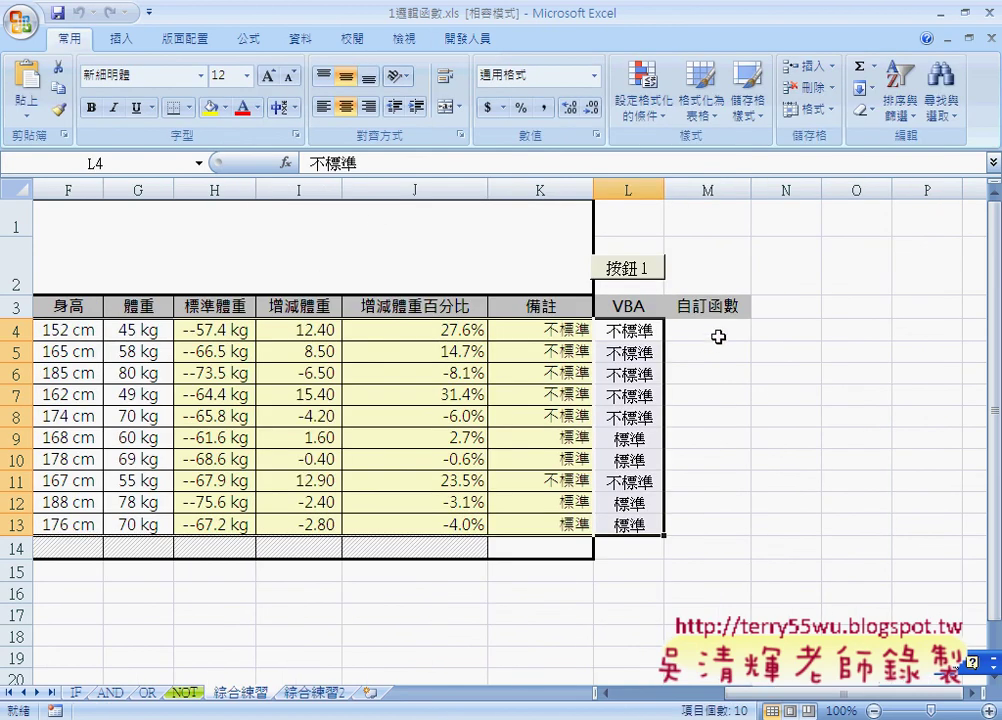
left_click_drag(718, 337, 707, 524)
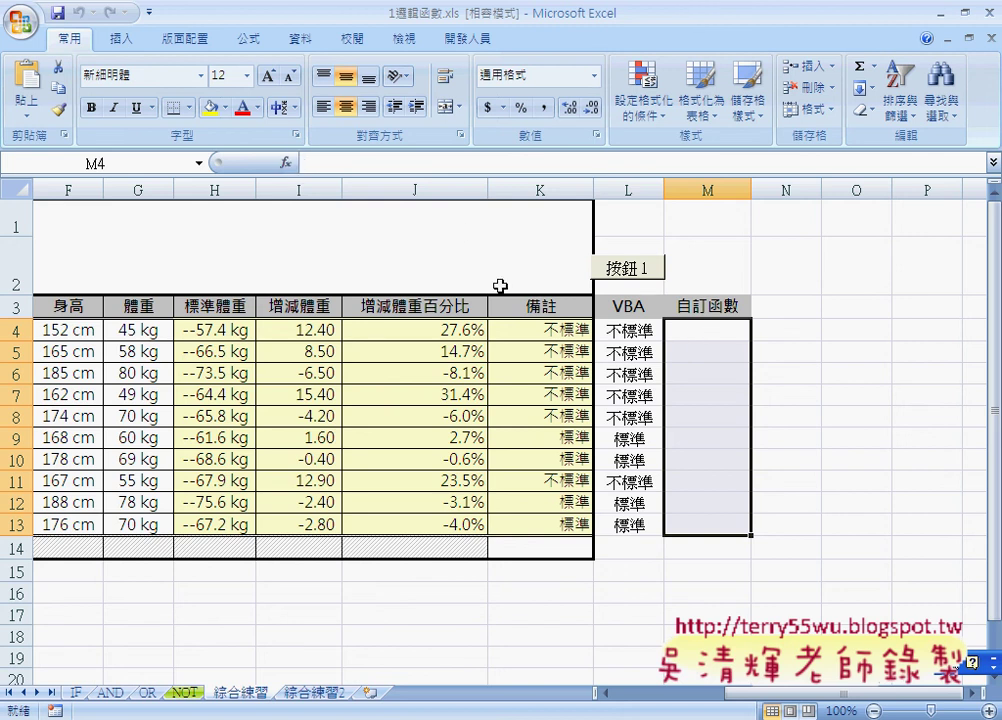
left_click(720, 337)
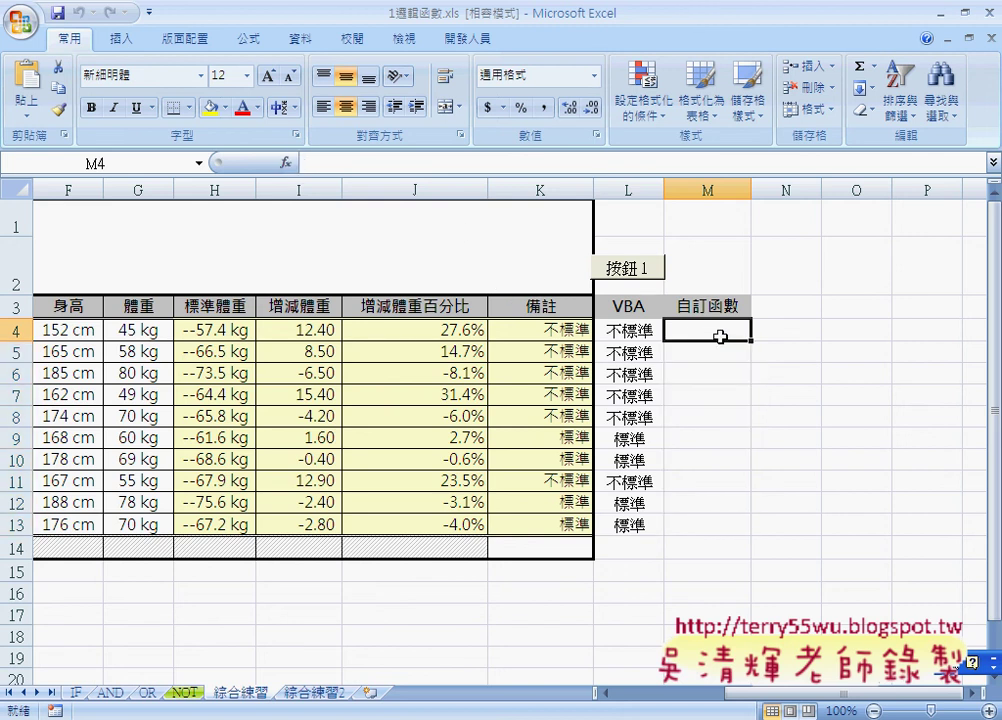
left_click(286, 162)
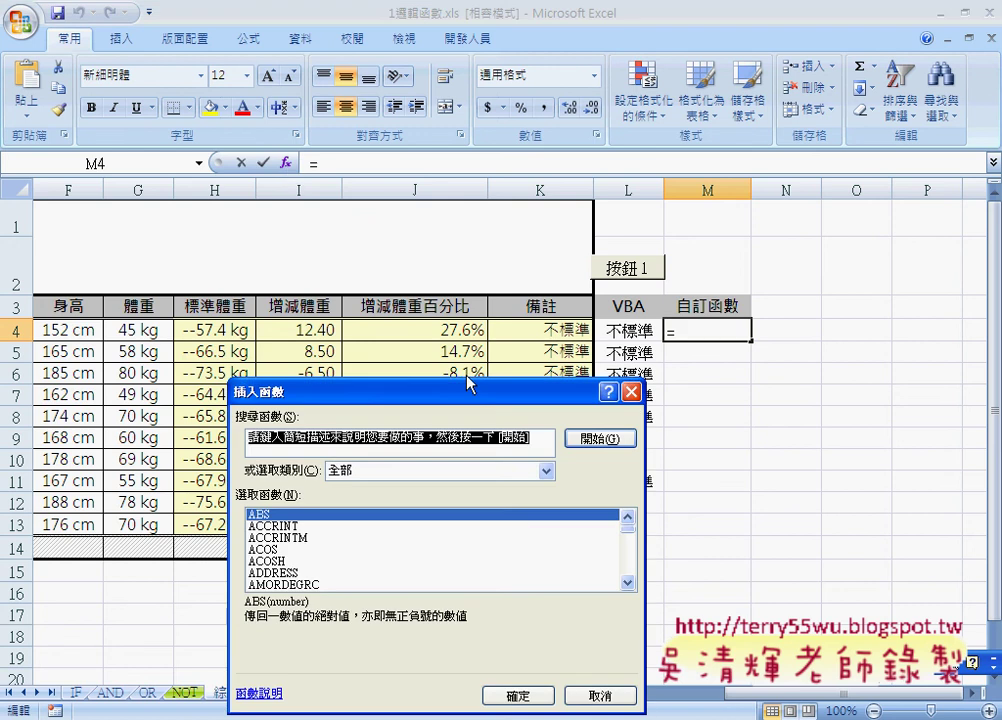
left_click_drag(467, 383, 466, 201)
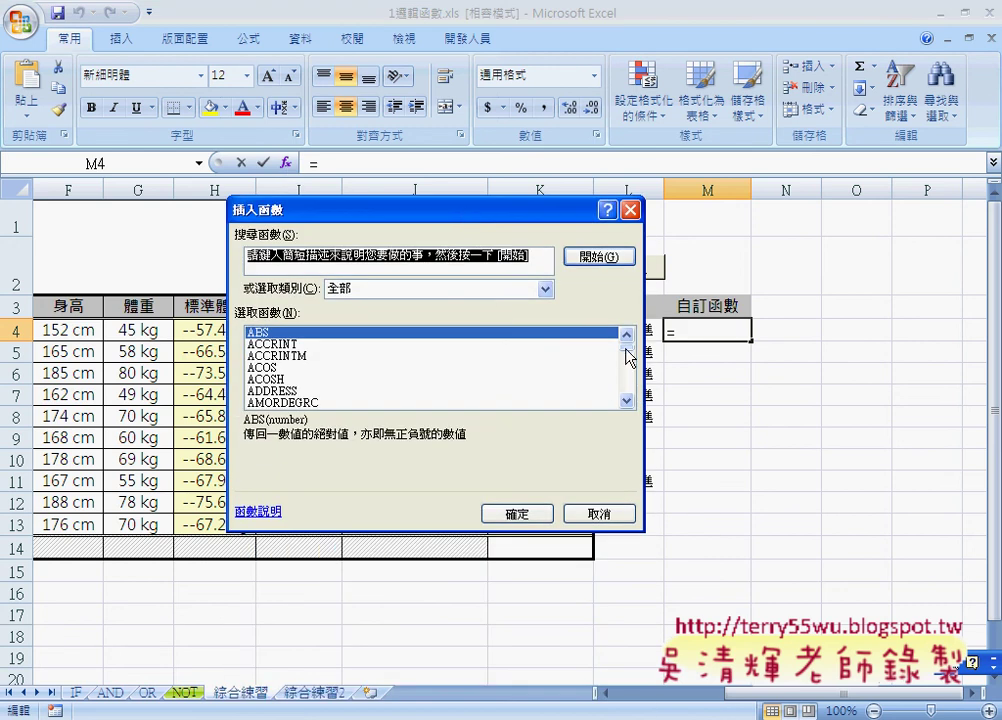
left_click_drag(628, 357, 629, 412)
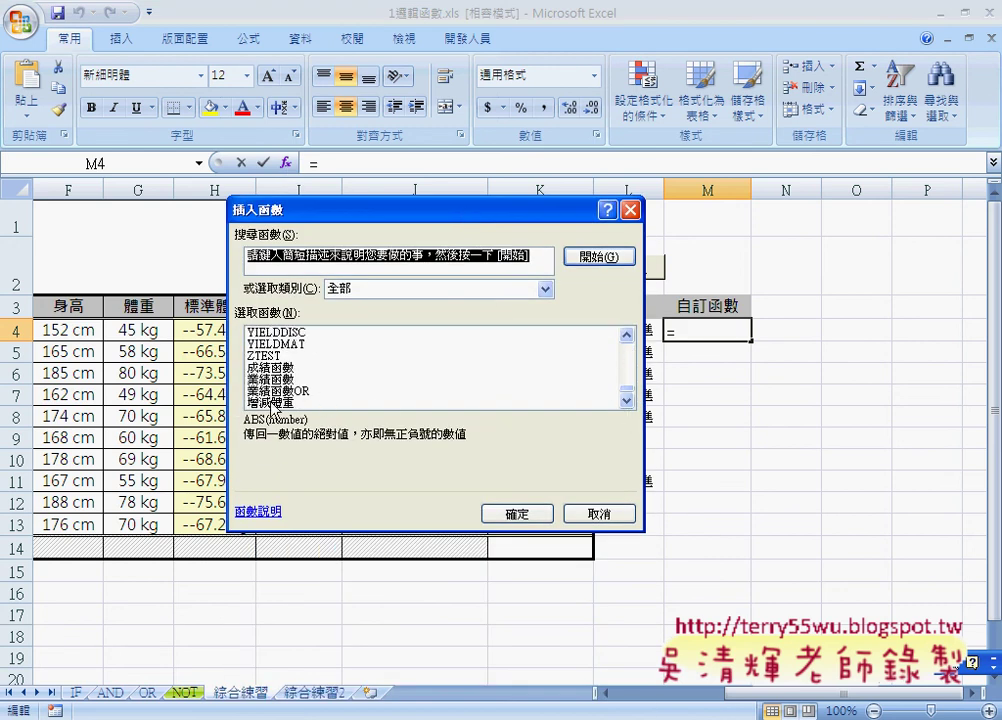
left_click(274, 403)
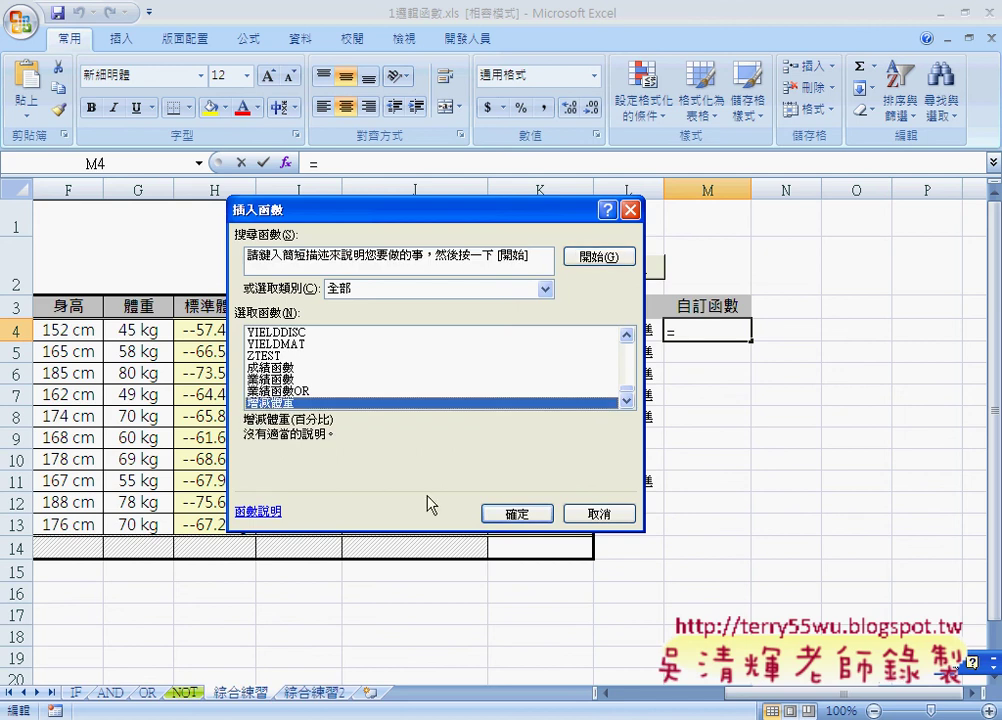
left_click(515, 513)
left_click_drag(396, 302, 391, 455)
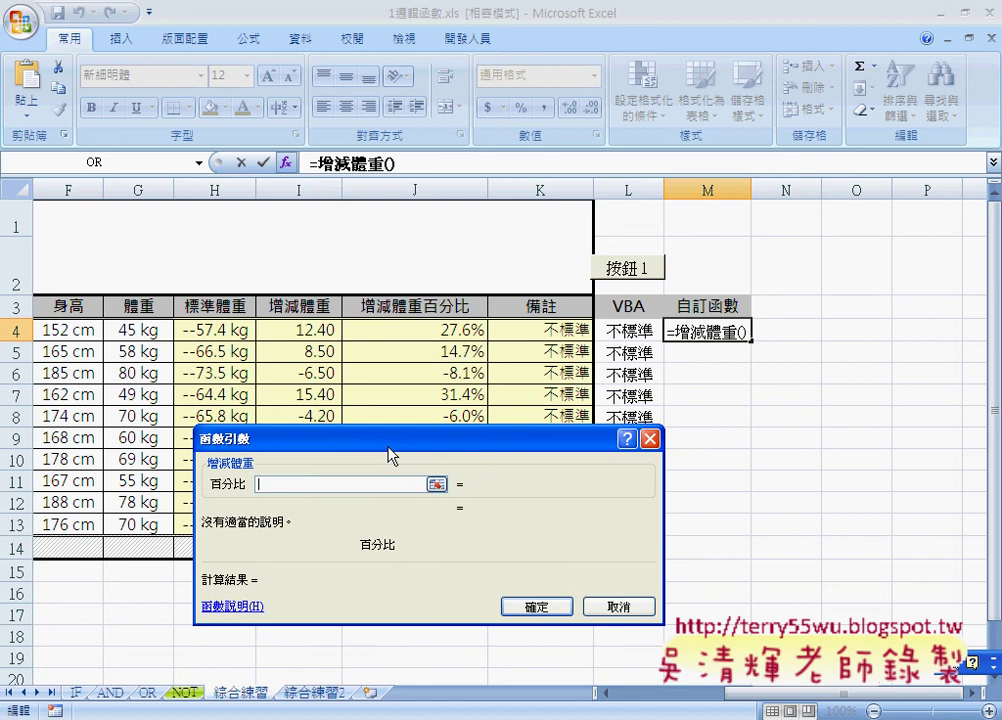
left_click(457, 331)
key("Return")
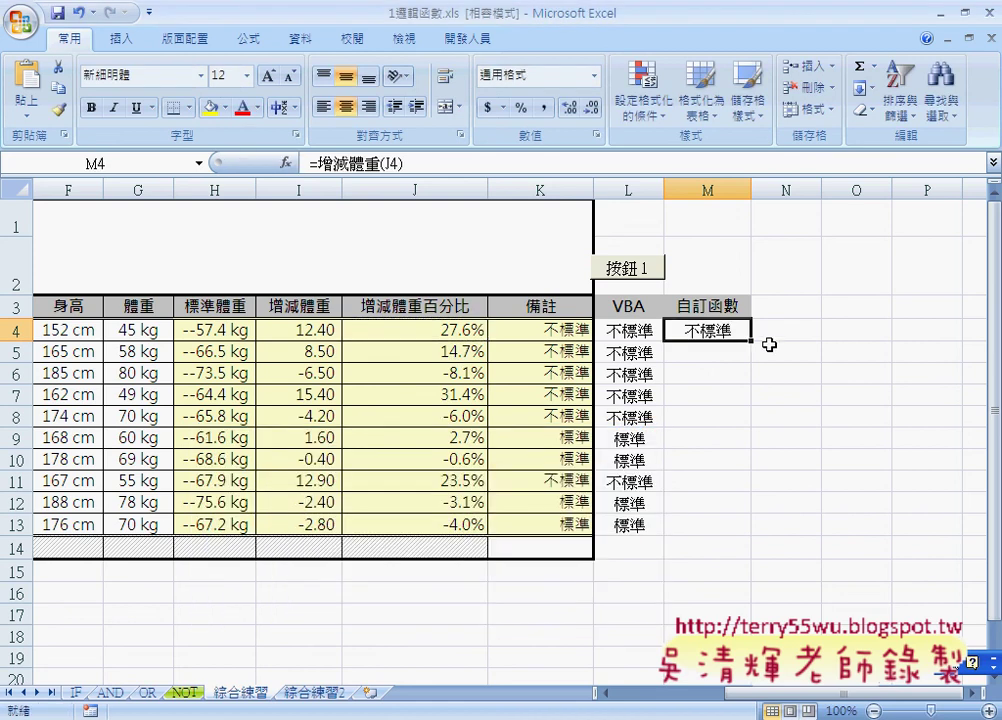
left_click_drag(748, 340, 735, 530)
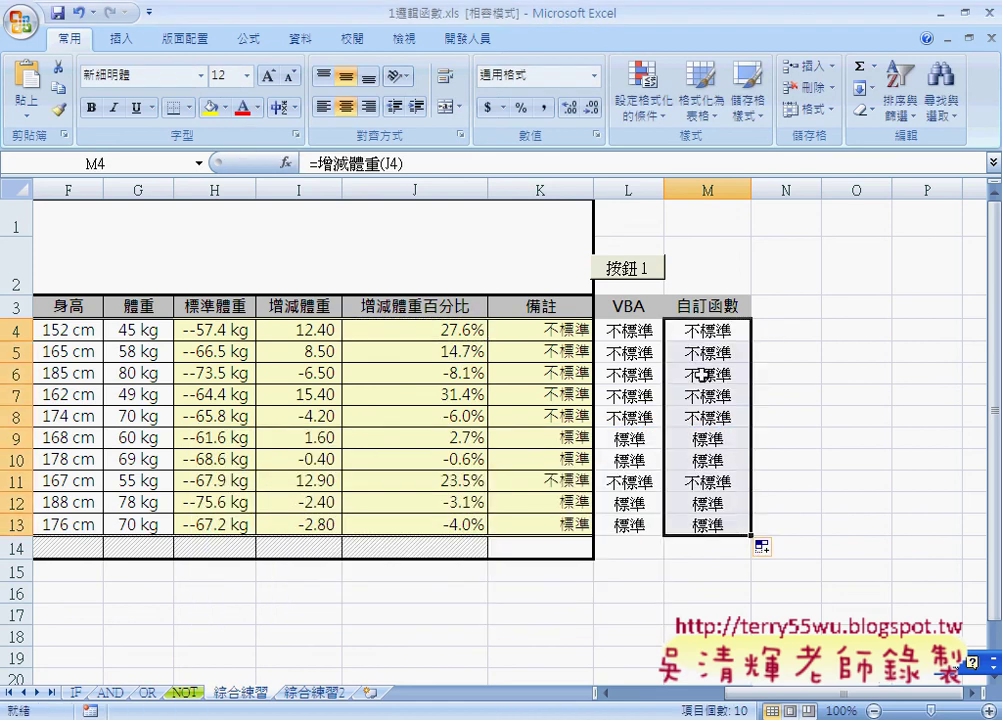
key("Delete")
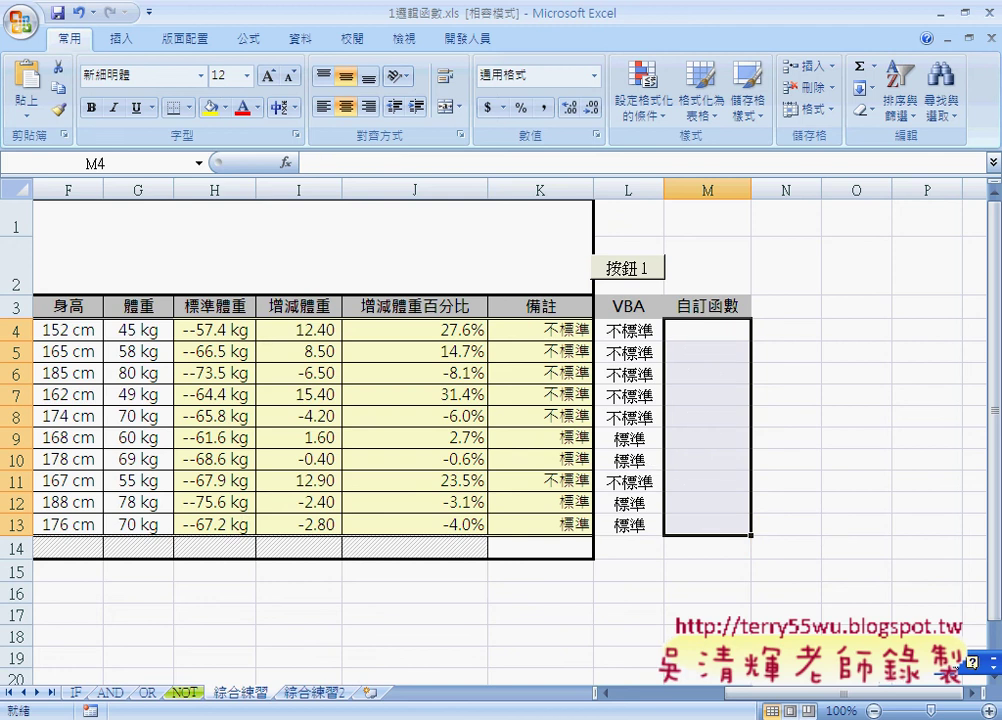
Delete the old 增減體重 function code from Module1.
key("alt+F11")
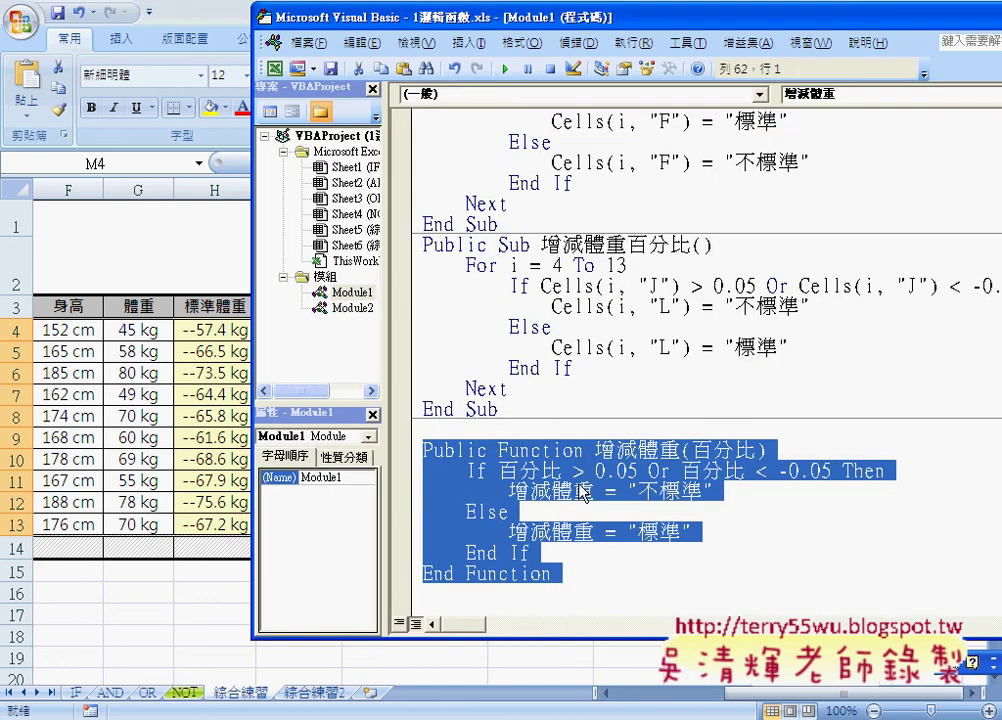
key("Delete")
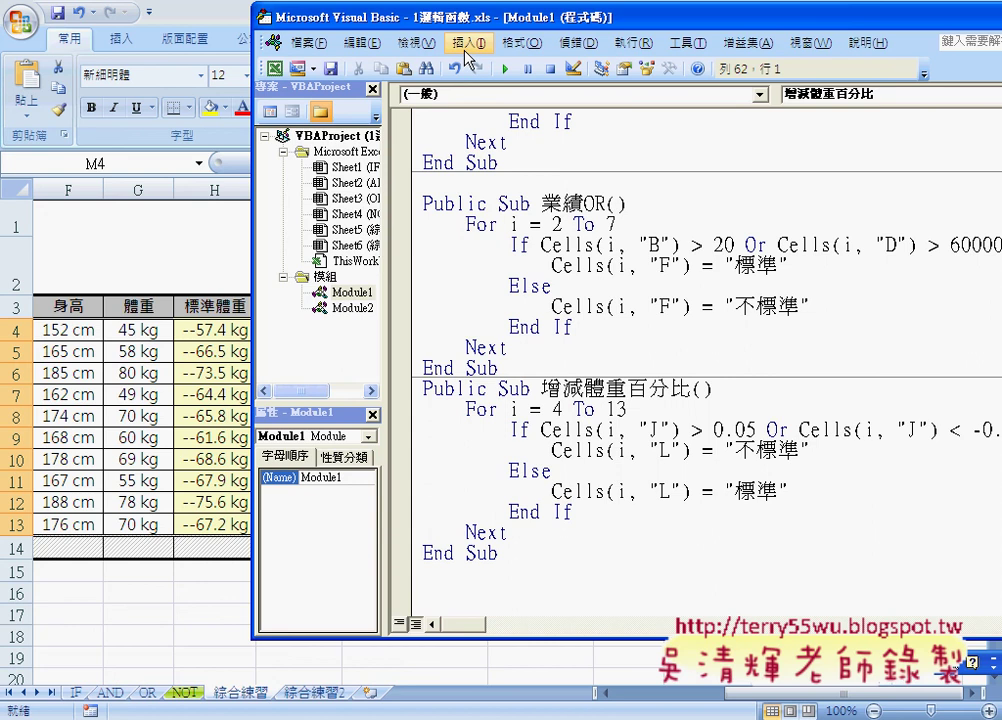
left_click(466, 47)
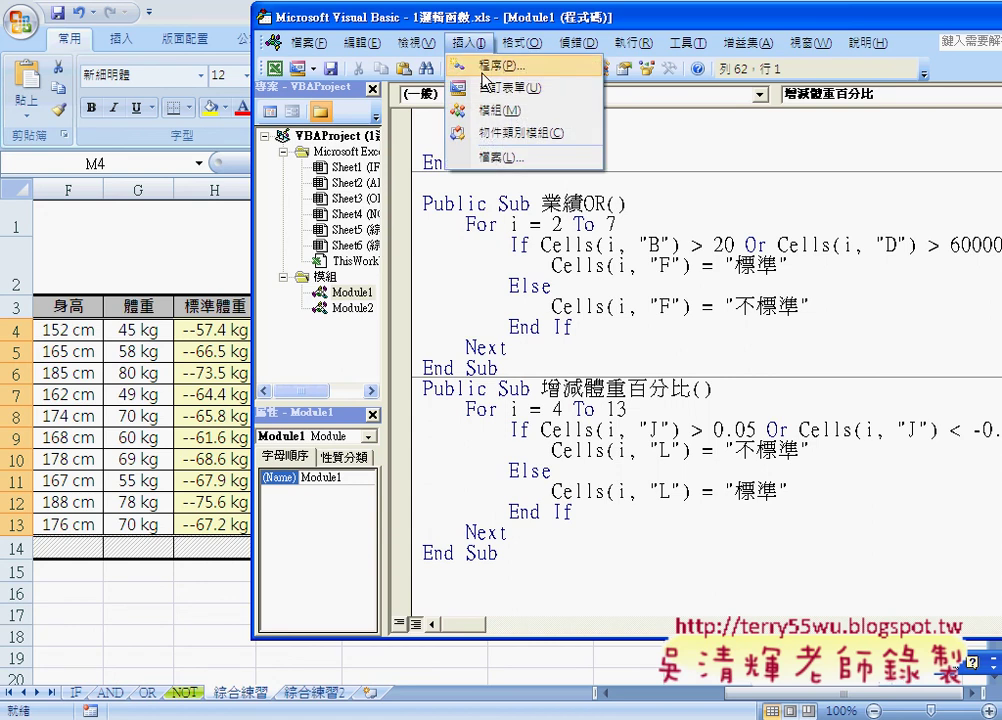
left_click(547, 375)
left_click_drag(540, 388, 628, 388)
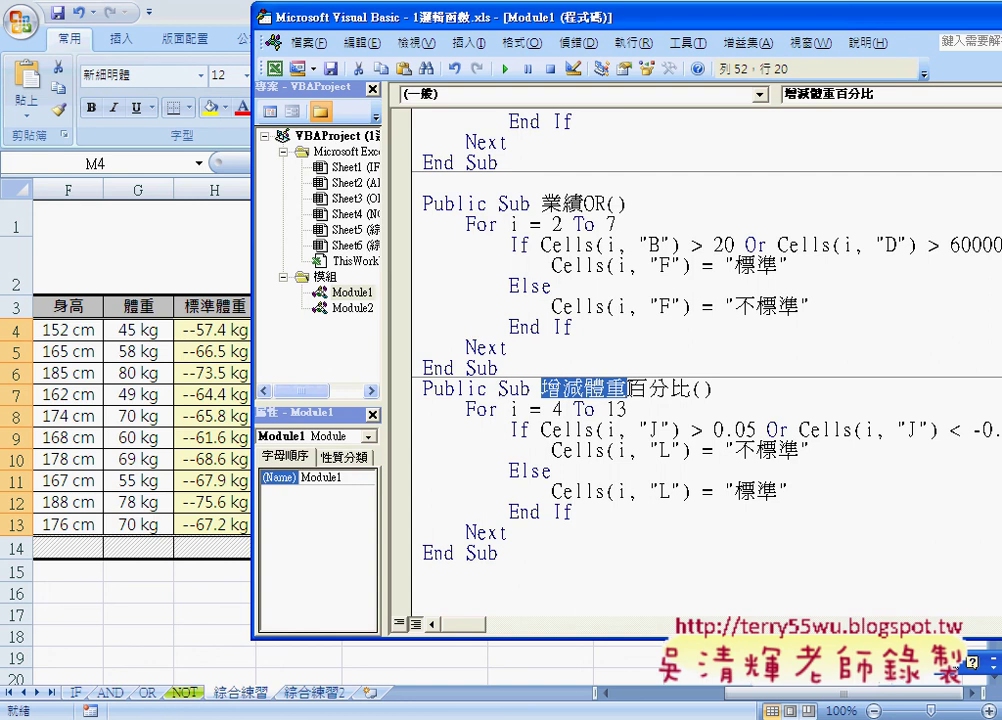
Insert a new Function procedure named 增減體重.
left_click(485, 65)
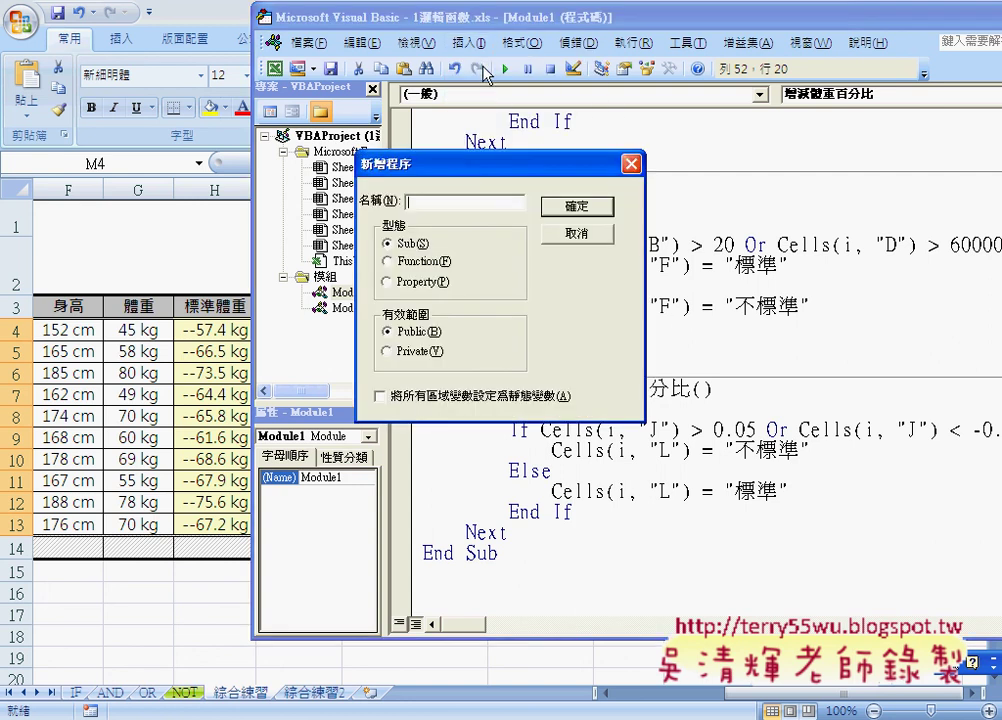
left_click(388, 261)
type("增減體重")
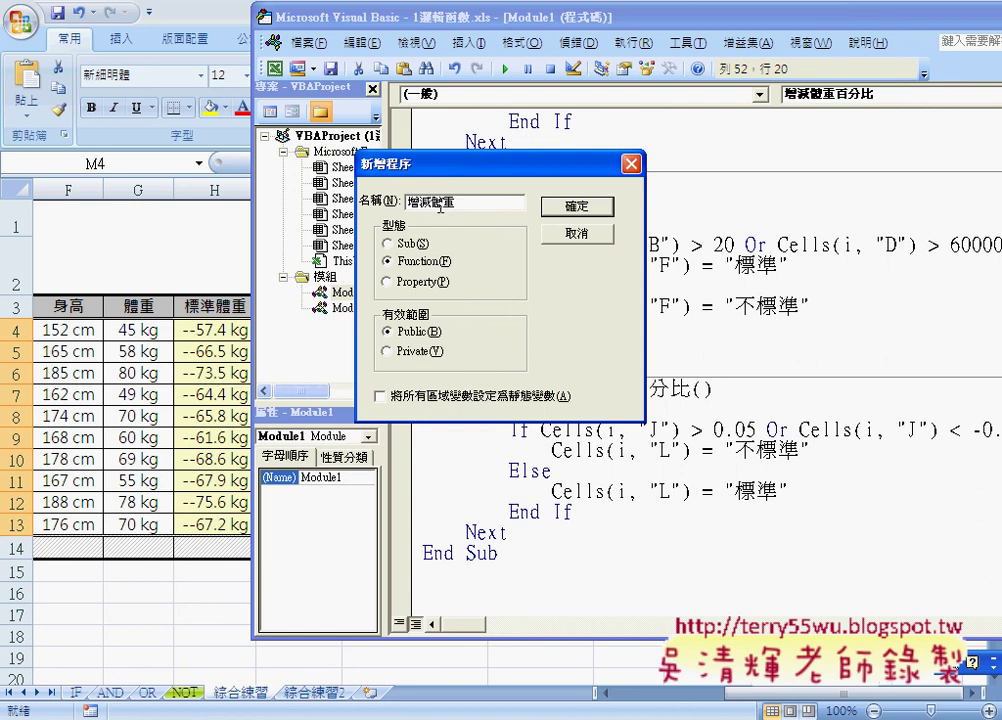
left_click(577, 205)
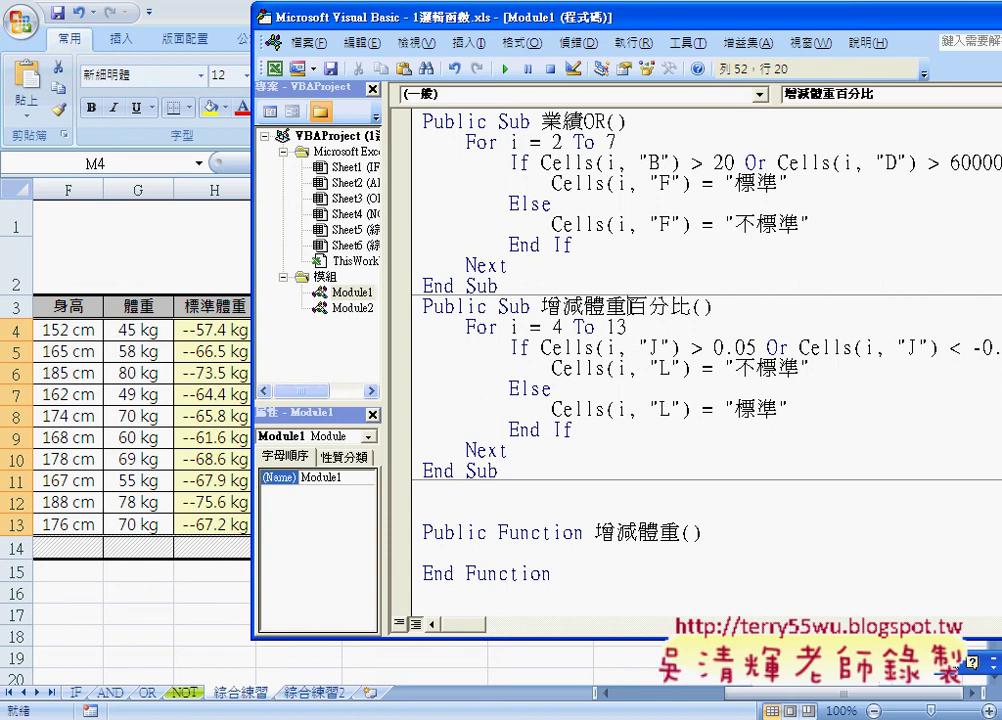
Copy 百分比 from the macro name into the parentheses of Function 增減體重().
left_click_drag(628, 306, 691, 306)
key("ctrl+c")
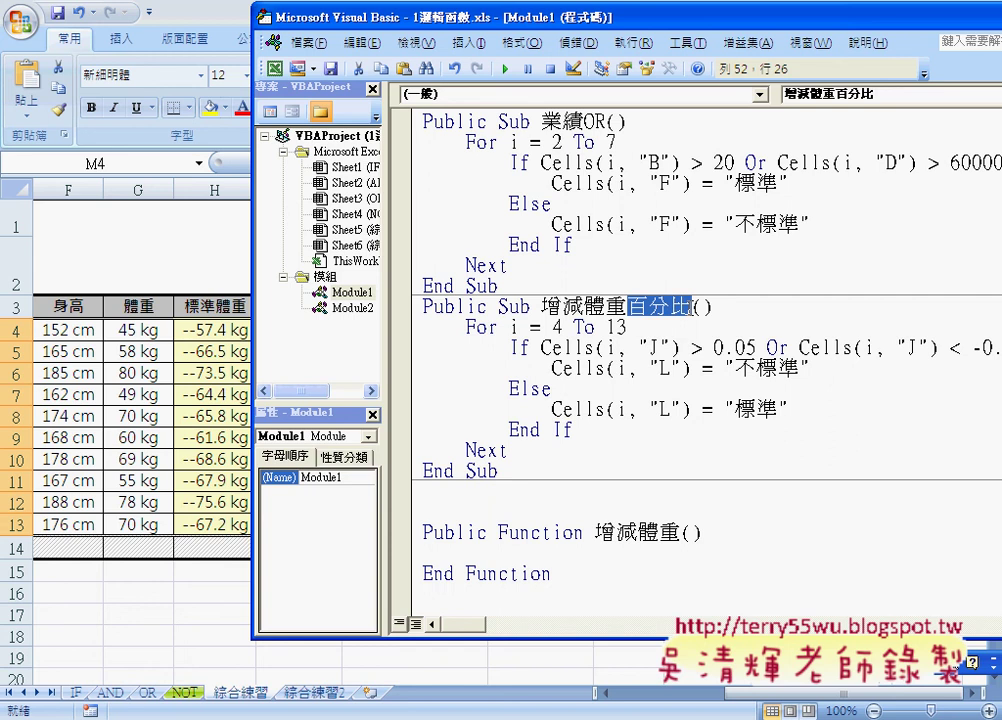
left_click(704, 532)
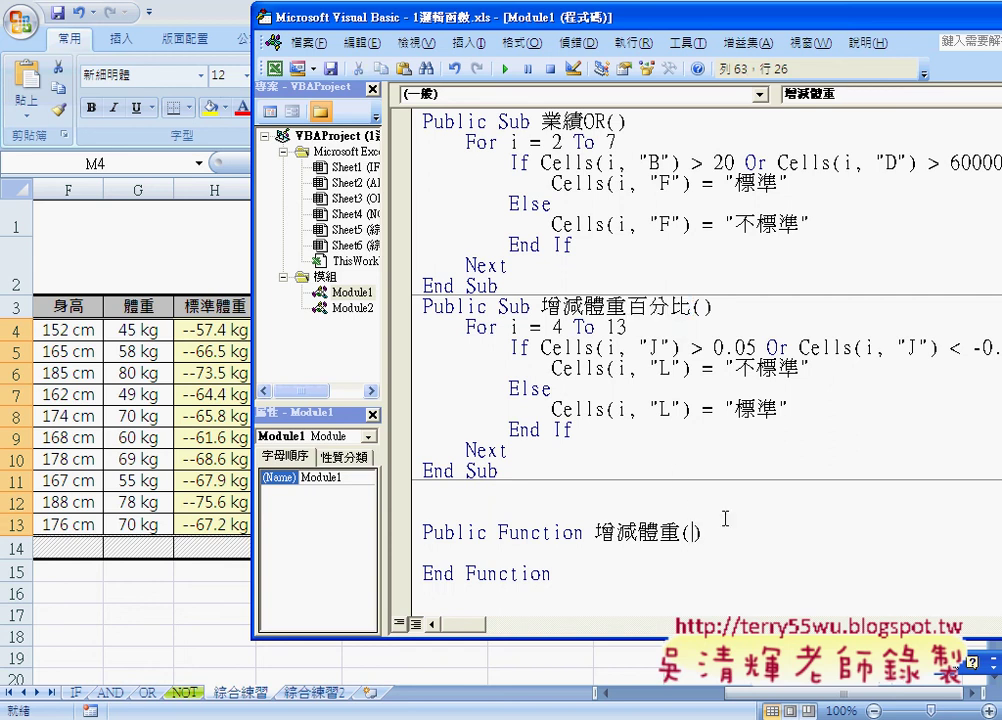
key("ctrl+v")
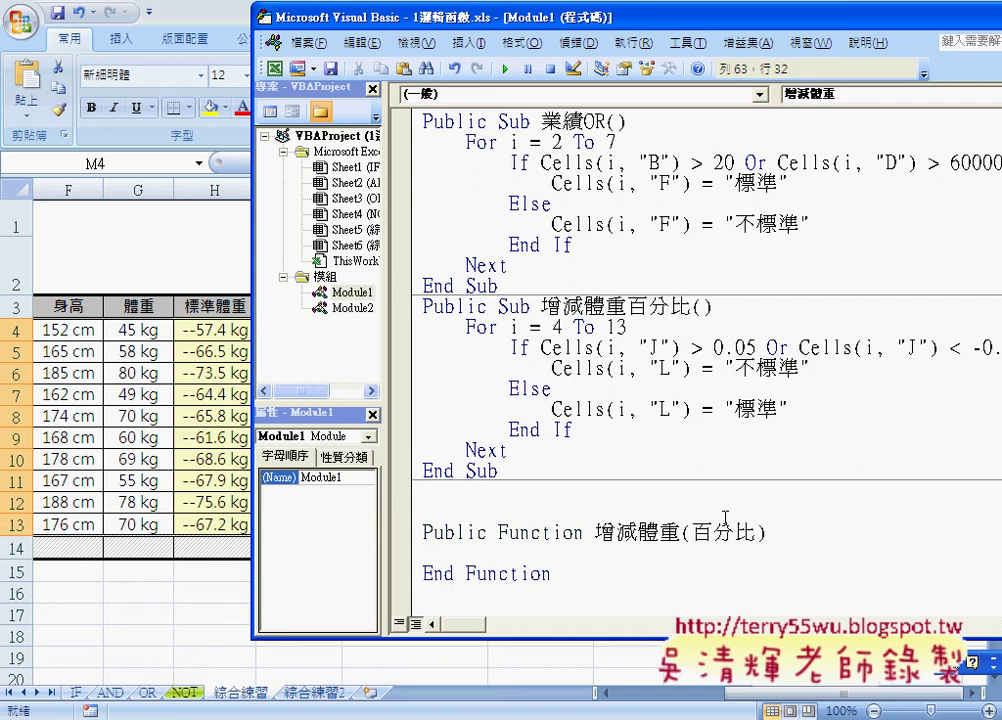
left_click_drag(694, 532, 755, 532)
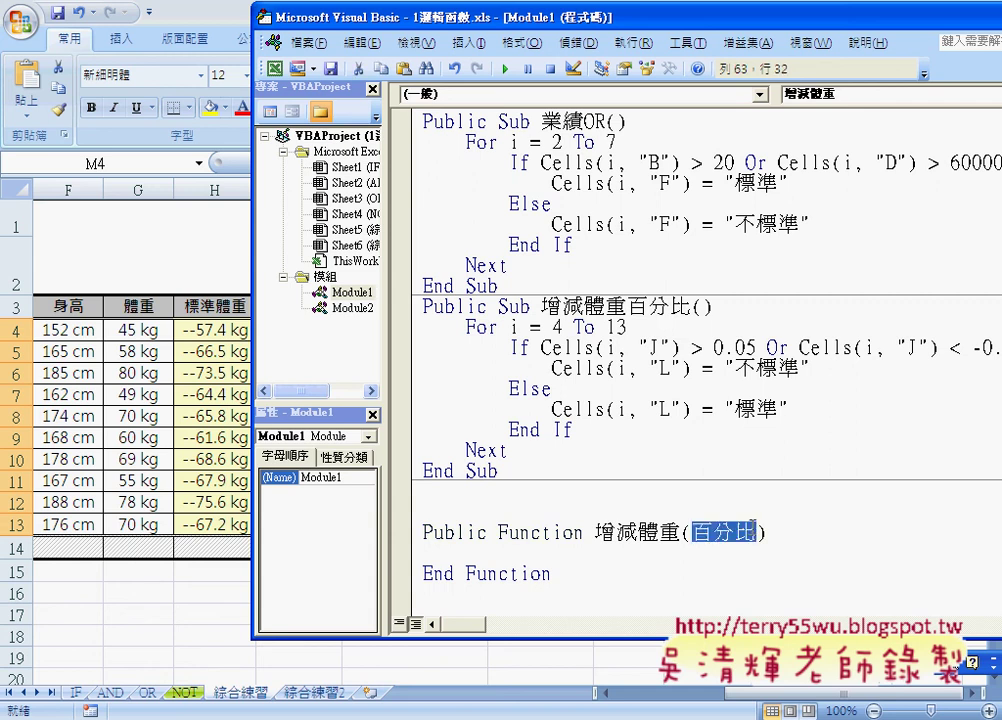